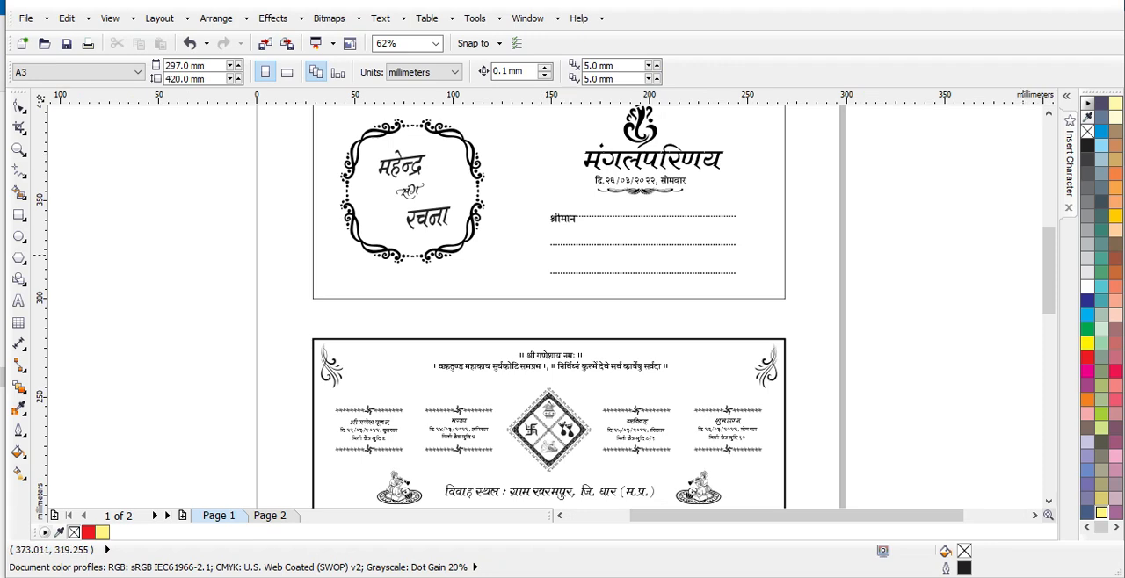
- Fill the top card's background rectangle with red (C:0 M:100 Y:100 K:0)
{"action": "scroll", "coordinate": [563, 307], "scroll_direction": "up", "scroll_amount": 3}
{"action": "left_click_drag", "start_coordinate": [1049, 238], "coordinate": [1049, 243]}
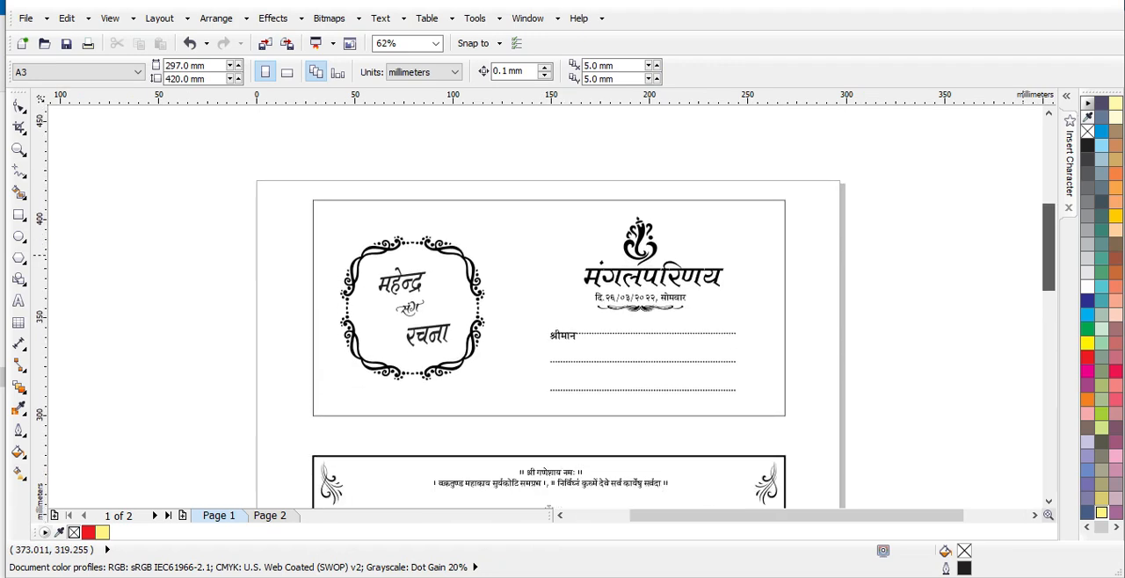
{"action": "left_click", "coordinate": [547, 267]}
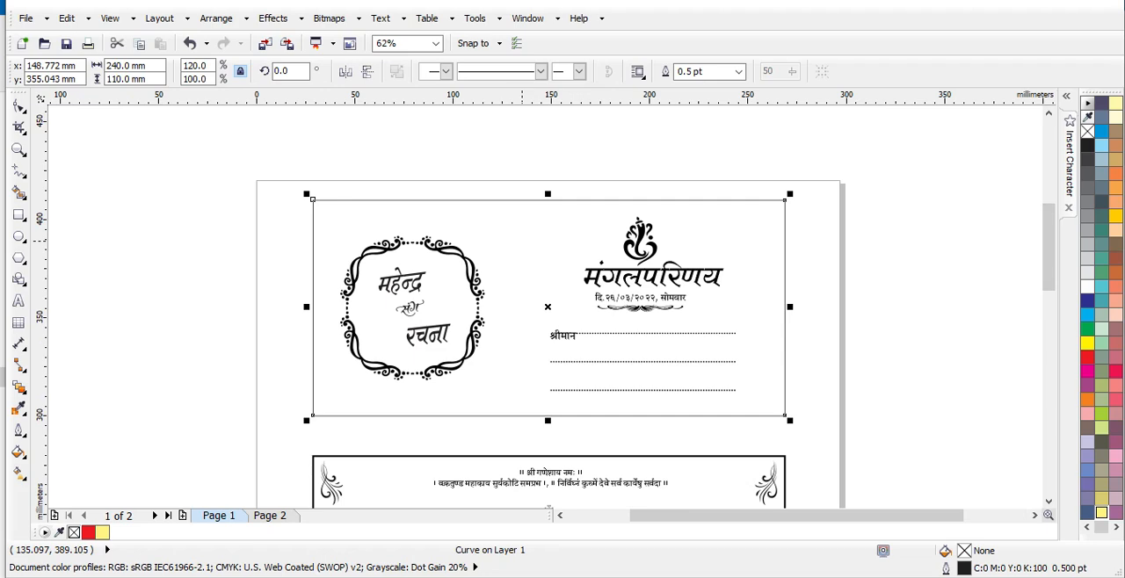
{"action": "scroll", "coordinate": [563, 308], "scroll_direction": "left", "scroll_amount": 1}
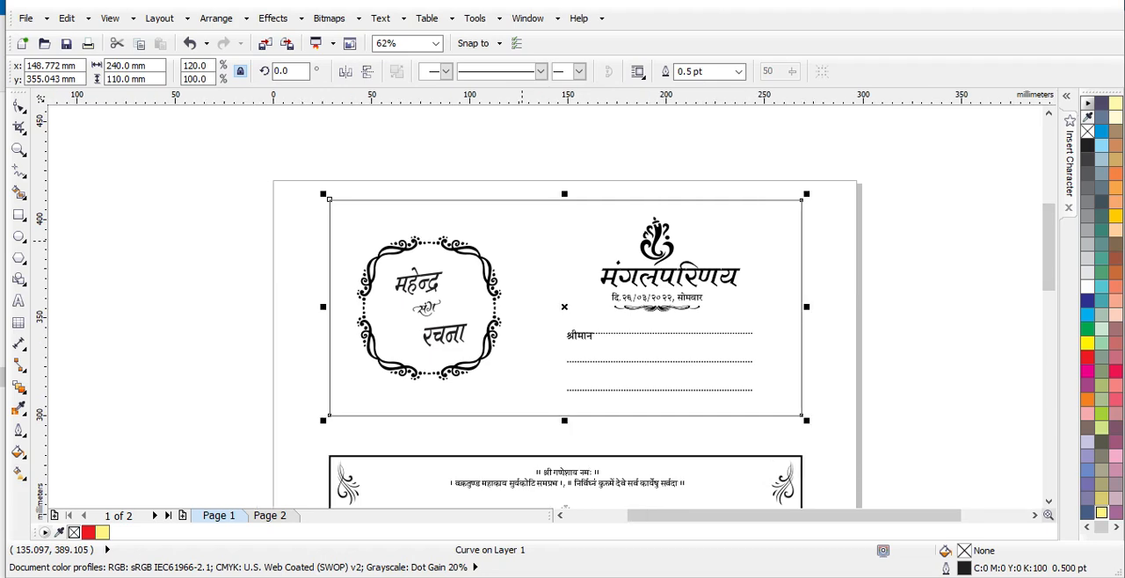
{"action": "scroll", "coordinate": [563, 266], "scroll_direction": "up", "scroll_amount": 1}
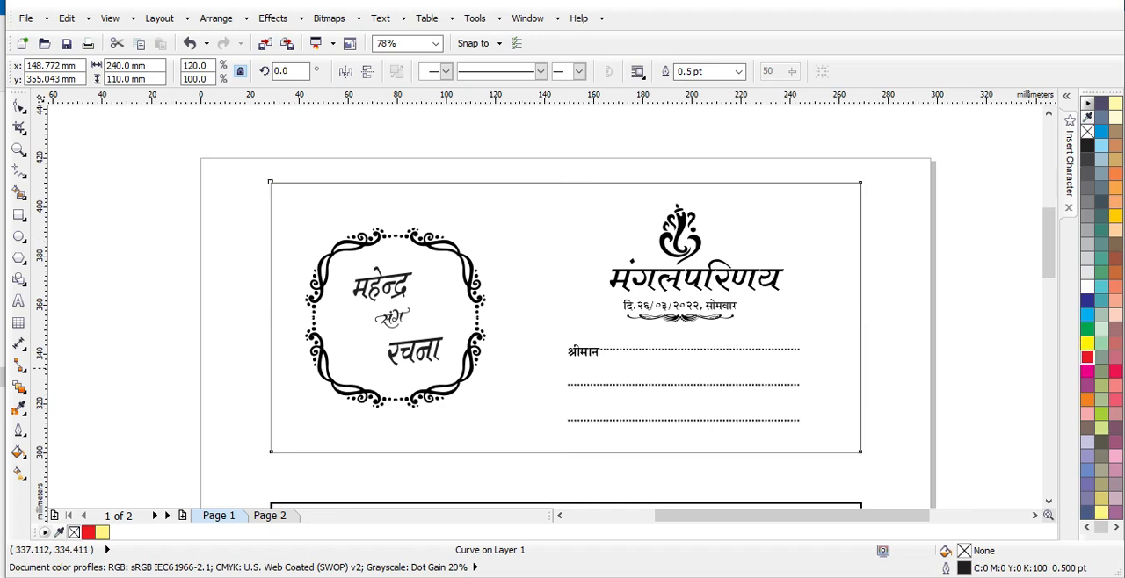
{"action": "left_click", "coordinate": [1088, 357]}
{"action": "left_click", "coordinate": [992, 298]}
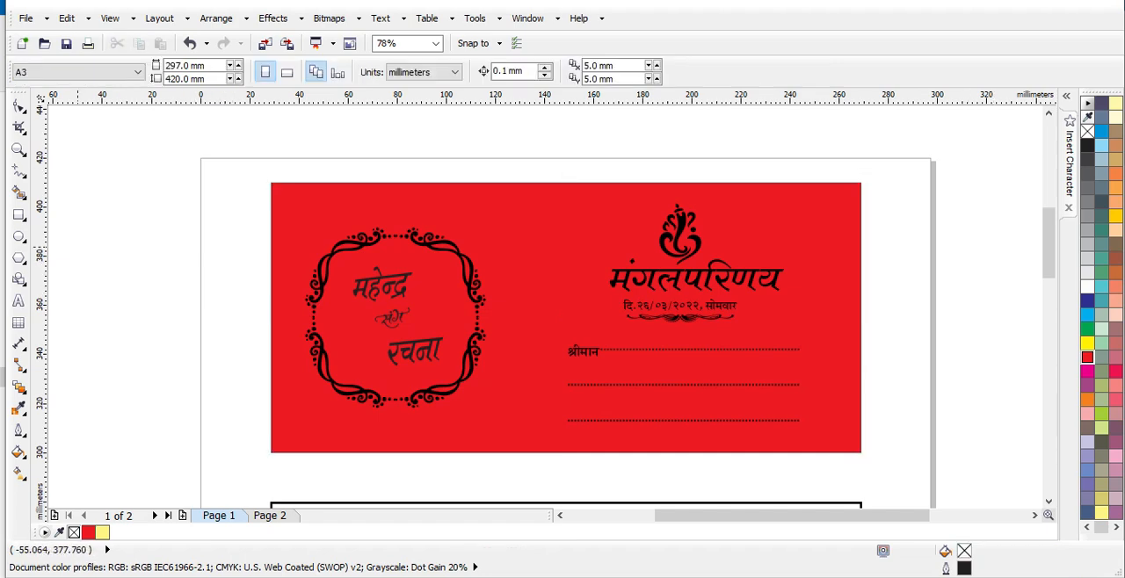
- Fill the top card's couple names and ornamental frame, plus its Ganesh symbol, title, date and address text, with pale yellow (C:0 M:0 Y:60 K:0)
{"action": "left_click_drag", "start_coordinate": [163, 139], "coordinate": [535, 487]}
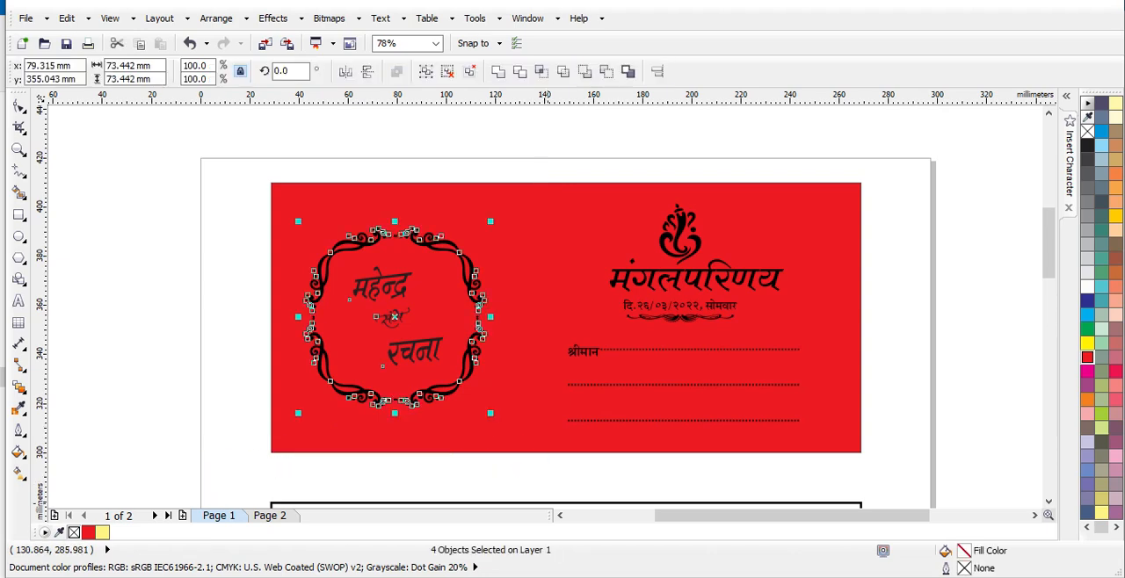
{"action": "left_click", "coordinate": [1088, 351]}
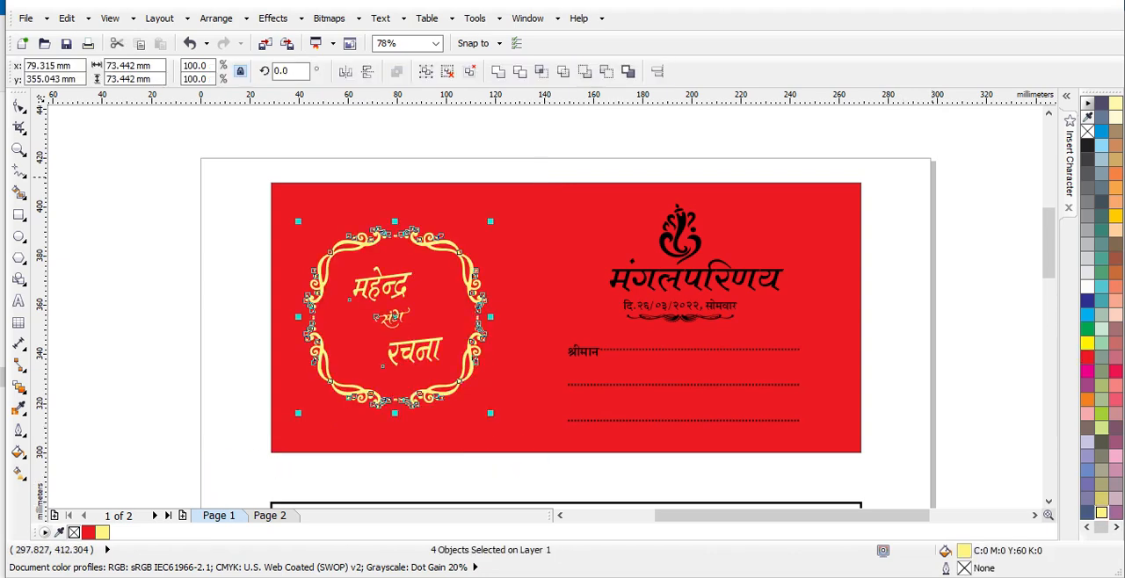
{"action": "left_click_drag", "start_coordinate": [982, 159], "coordinate": [525, 460]}
{"action": "left_click", "coordinate": [1088, 351]}
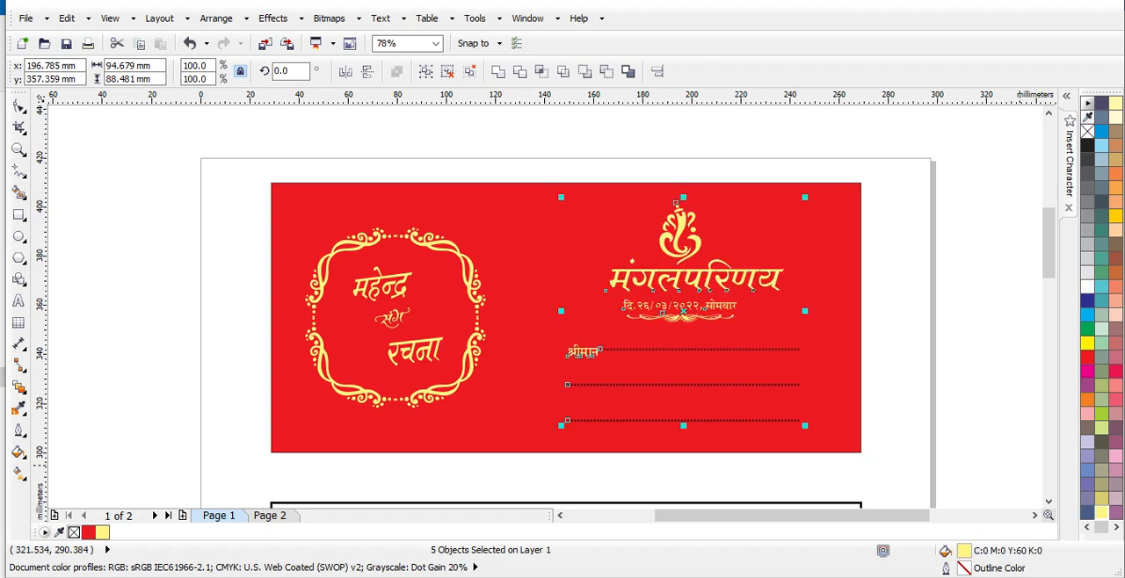
{"action": "left_click", "coordinate": [910, 361]}
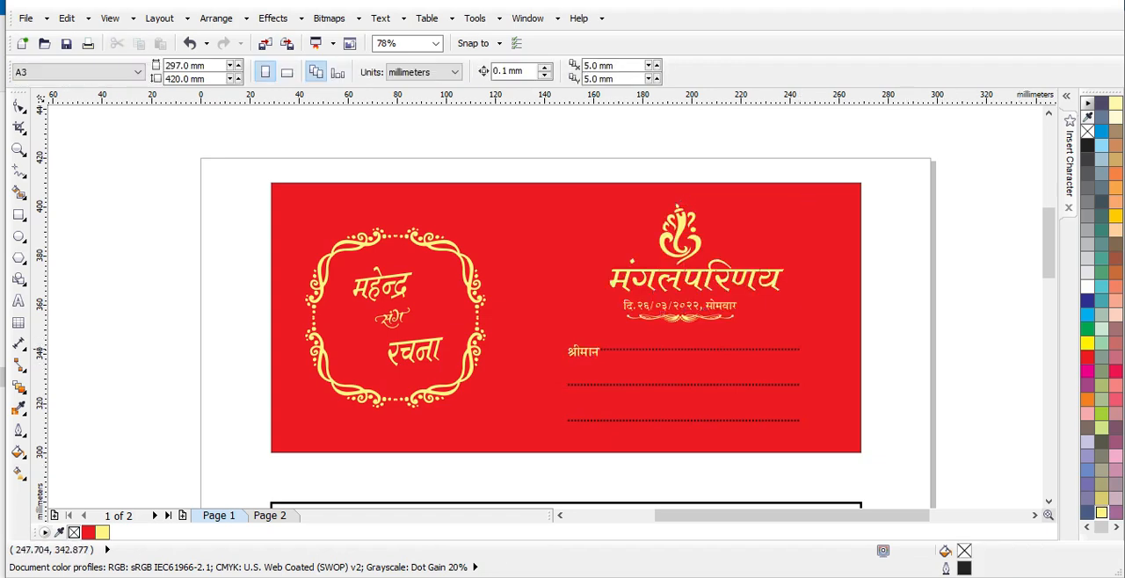
- Apply a pale yellow outline (C:0 M:0 Y:60 K:0) to the grouped dotted address lines on the top card
{"action": "left_click", "coordinate": [798, 348]}
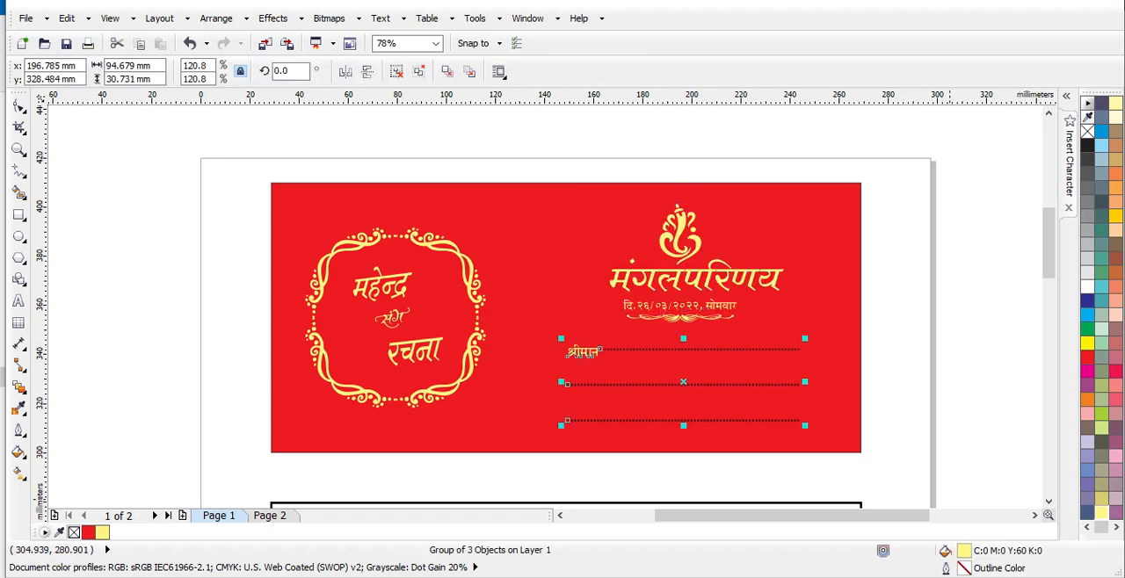
{"action": "right_click", "coordinate": [1102, 512]}
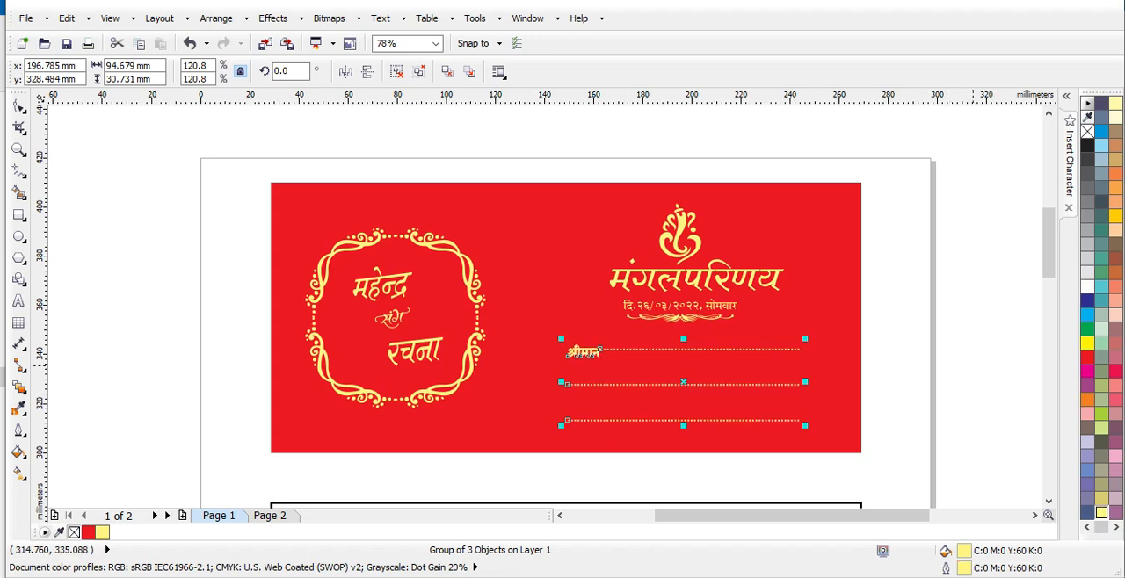
{"action": "key", "text": "Escape"}
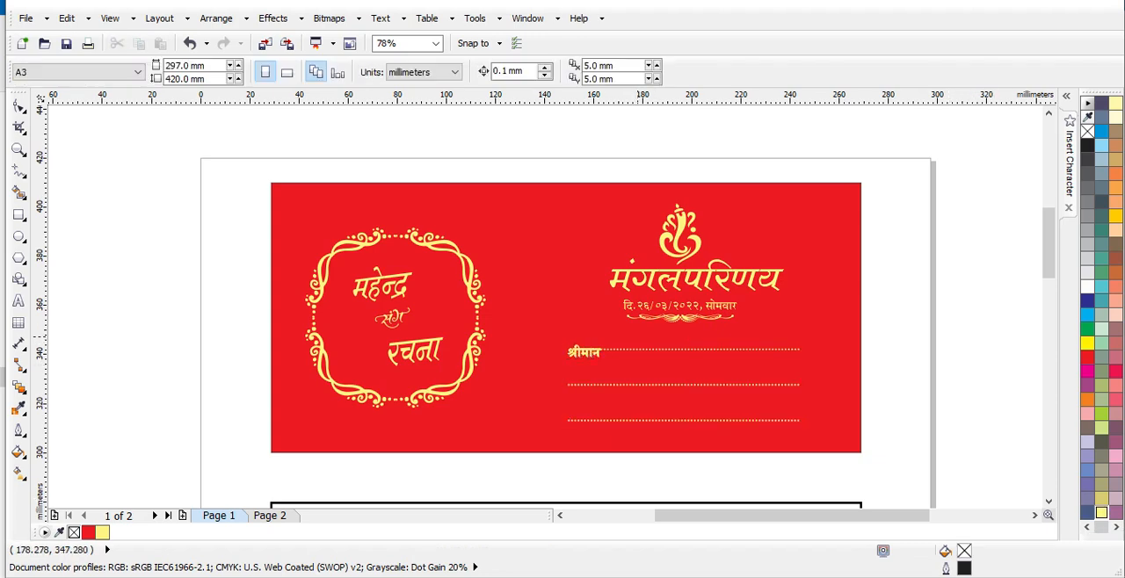
- Outline the top card's red background rectangle in pale yellow (C:0 M:0 Y:60 K:0)
{"action": "scroll", "coordinate": [639, 334], "scroll_direction": "down", "scroll_amount": 5}
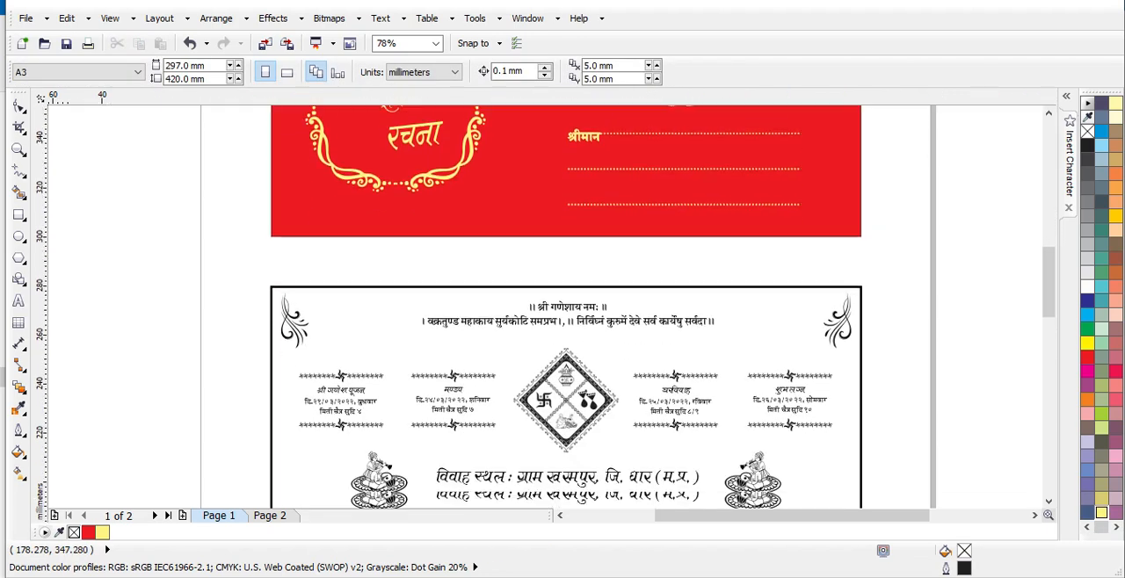
{"action": "scroll", "coordinate": [639, 337], "scroll_direction": "up", "scroll_amount": 1}
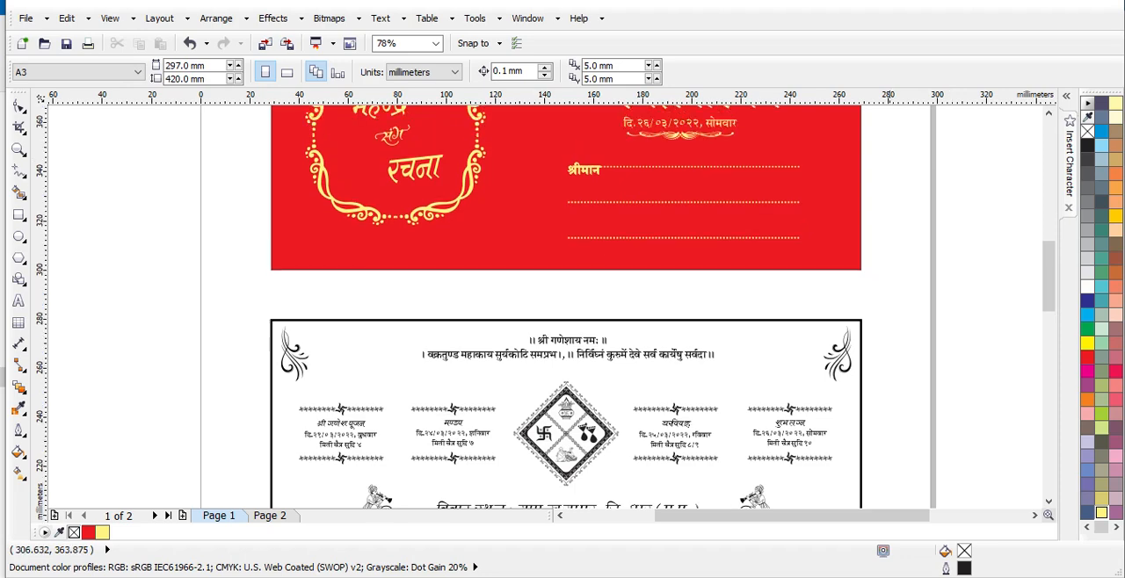
{"action": "left_click", "coordinate": [838, 162]}
{"action": "right_click", "coordinate": [1101, 513]}
{"action": "scroll", "coordinate": [563, 299], "scroll_direction": "down", "scroll_amount": 3}
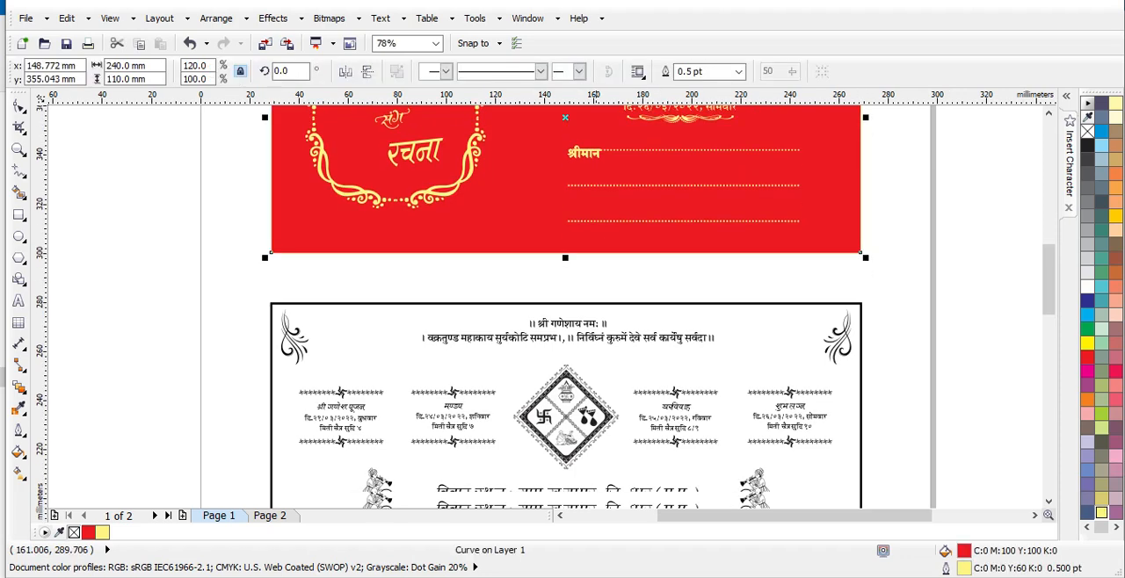
{"action": "scroll", "coordinate": [563, 299], "scroll_direction": "down", "scroll_amount": 1}
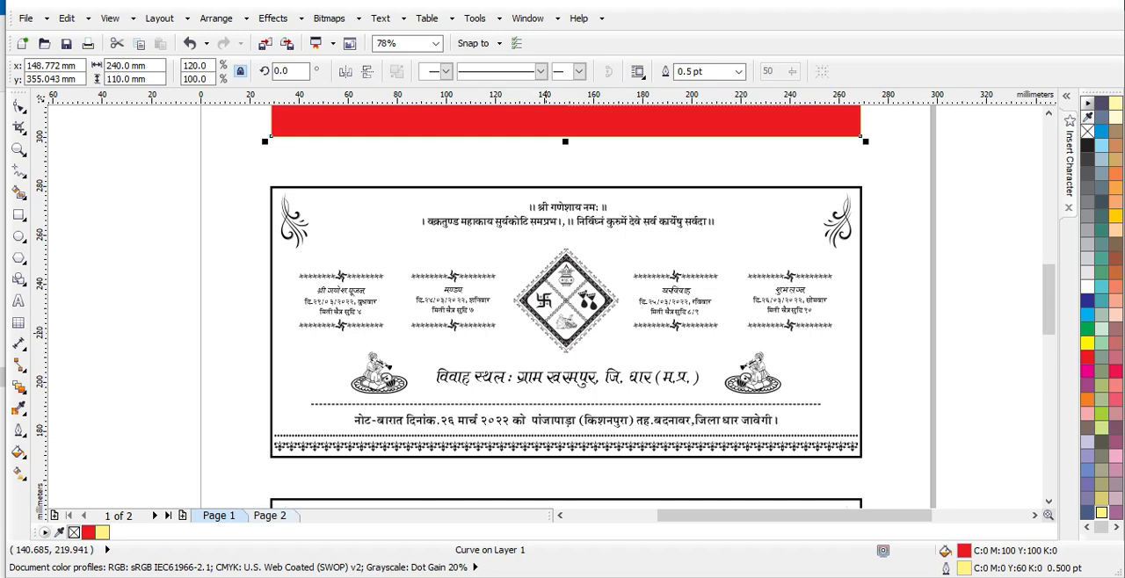
{"action": "key", "text": "Page_Down"}
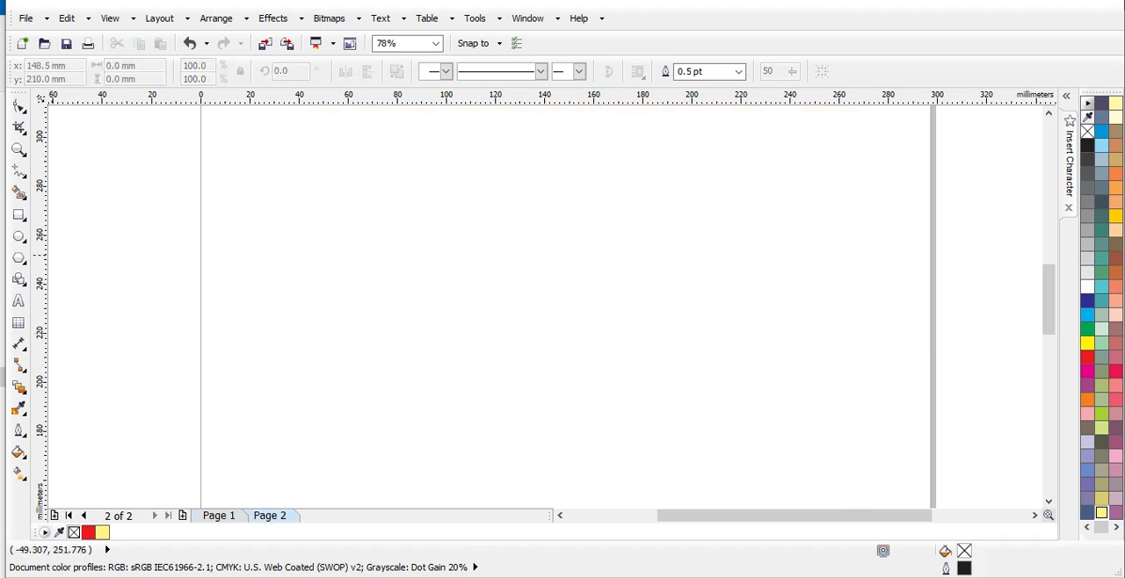
{"action": "left_click", "coordinate": [446, 244]}
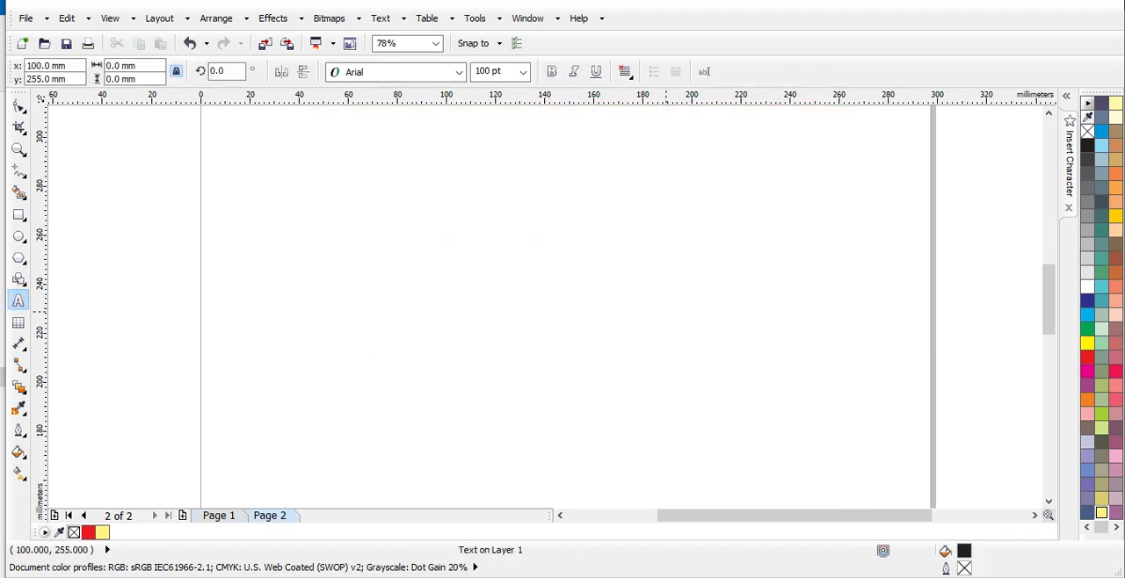
{"action": "type", "text": "9"}
{"action": "key", "text": "Escape"}
{"action": "key", "text": "BackSpace"}
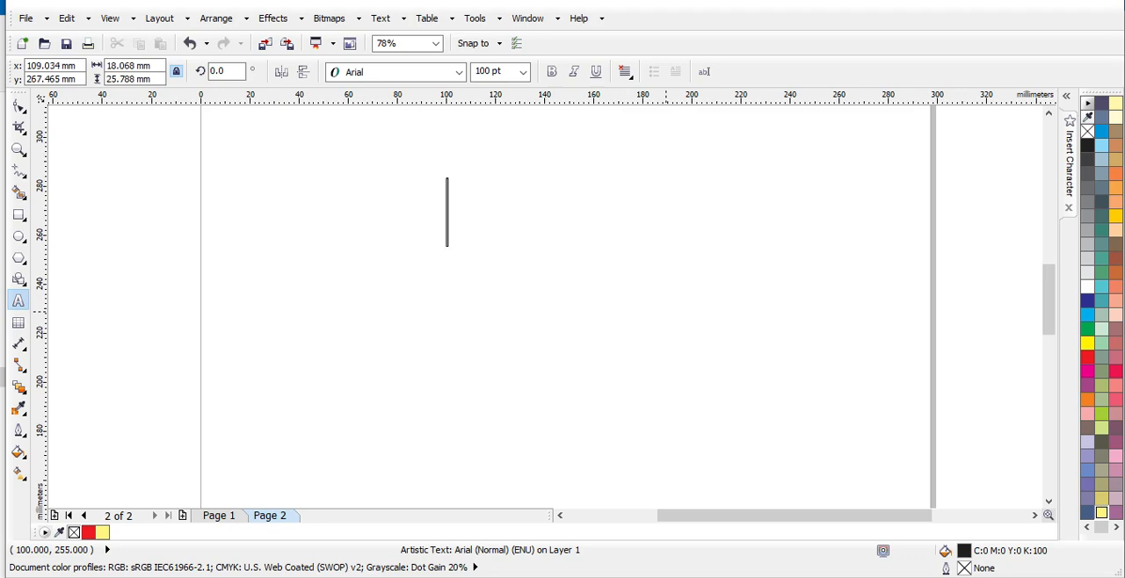
{"action": "left_click", "coordinate": [223, 516]}
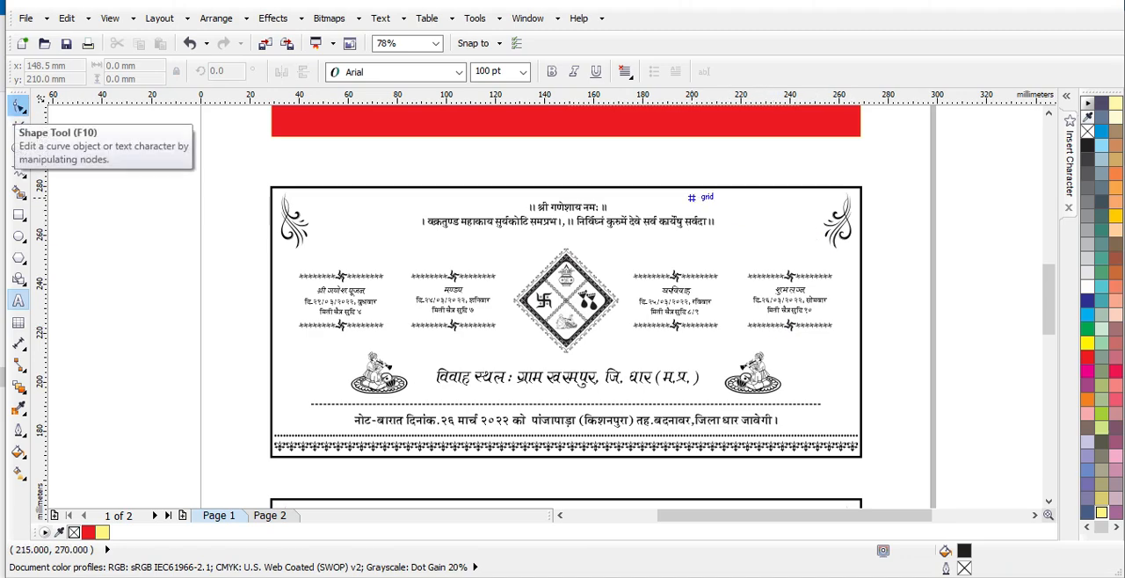
{"action": "left_click", "coordinate": [19, 106]}
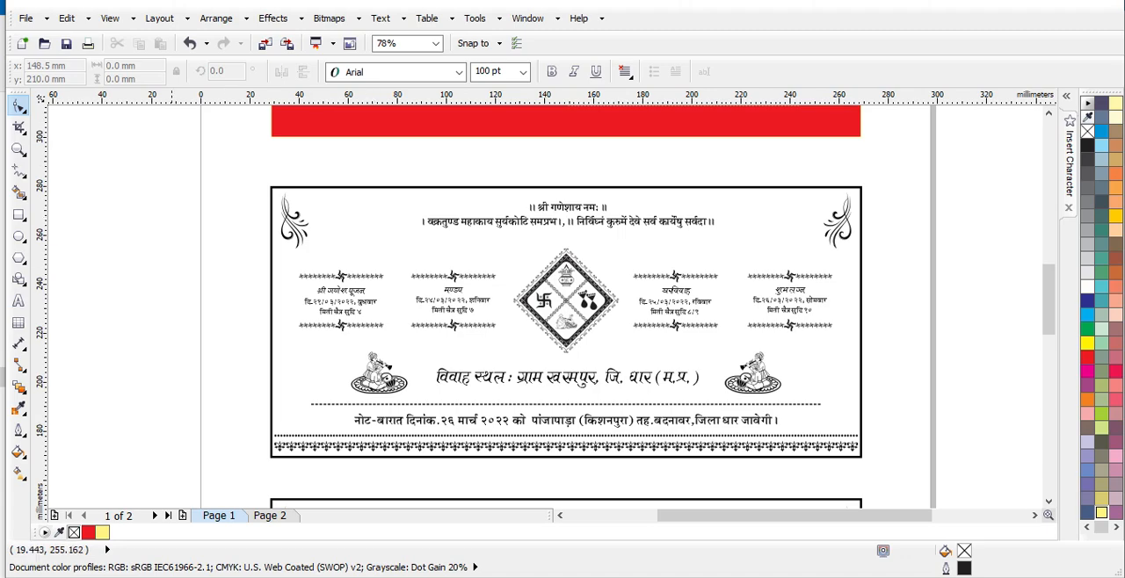
{"action": "key", "text": "space"}
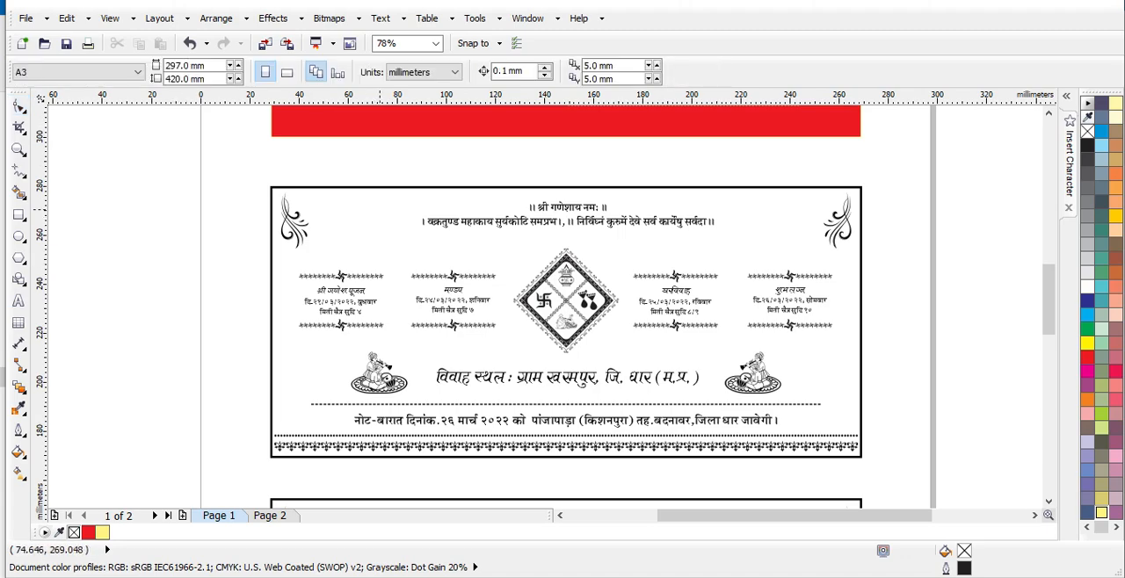
- Fill the second card's background with red (C:0 M:100 Y:100 K:0) and its text and ornaments above the bottom border with pale yellow (C:0 M:0 Y:60 K:0)
{"action": "left_click", "coordinate": [379, 187]}
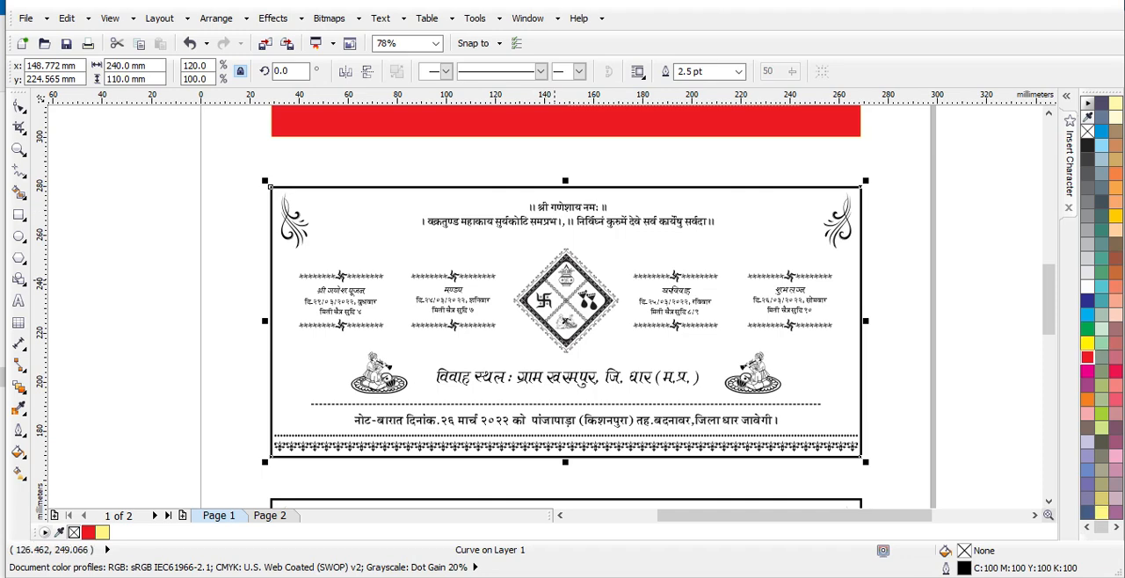
{"action": "left_click", "coordinate": [1087, 357]}
{"action": "left_click", "coordinate": [980, 276]}
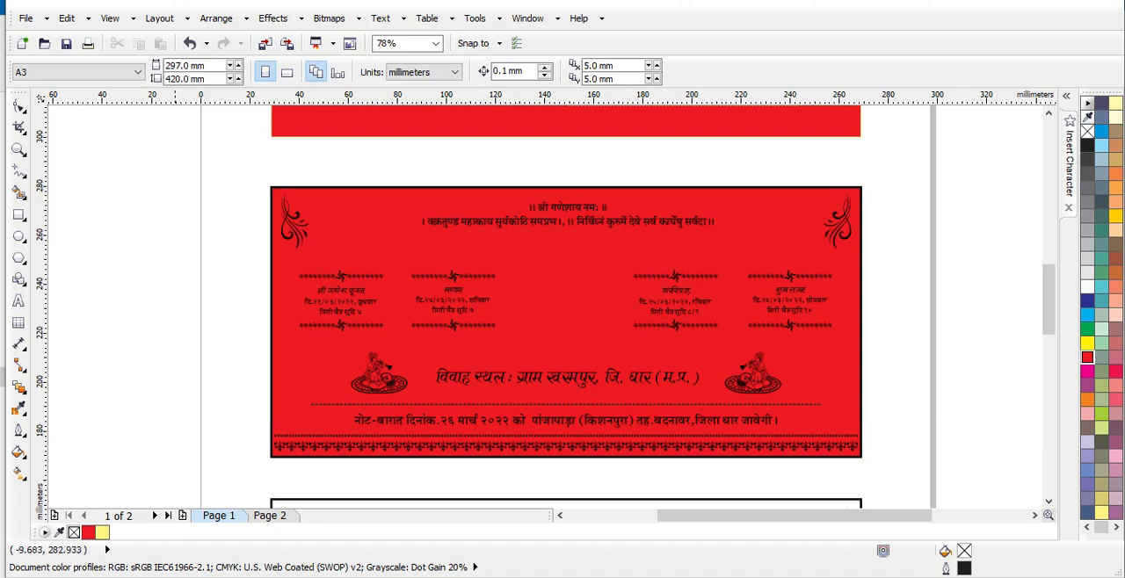
{"action": "left_click_drag", "start_coordinate": [160, 155], "coordinate": [856, 481]}
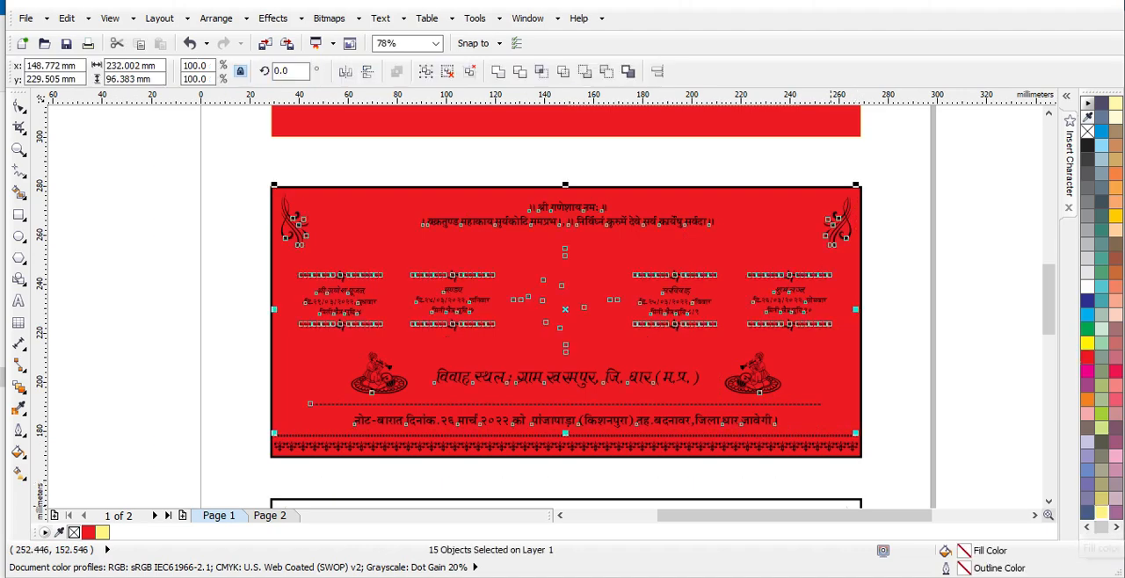
{"action": "left_click", "coordinate": [1102, 514]}
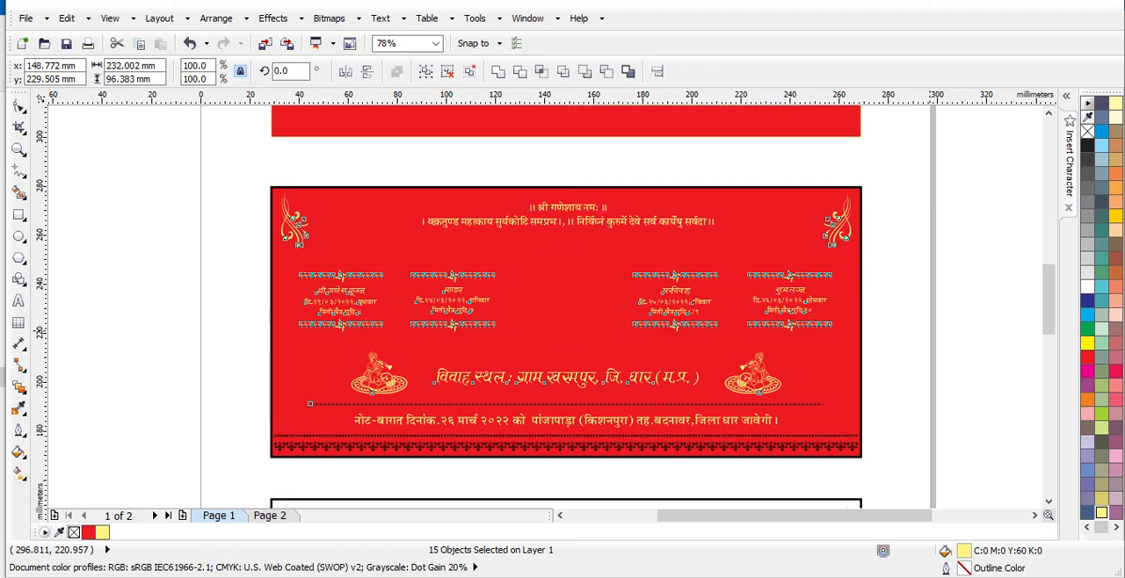
{"action": "left_click", "coordinate": [929, 330]}
- Recolour the second card's thick border outline to pale yellow (C:0 M:0 Y:60 K:0)
{"action": "left_click", "coordinate": [742, 205]}
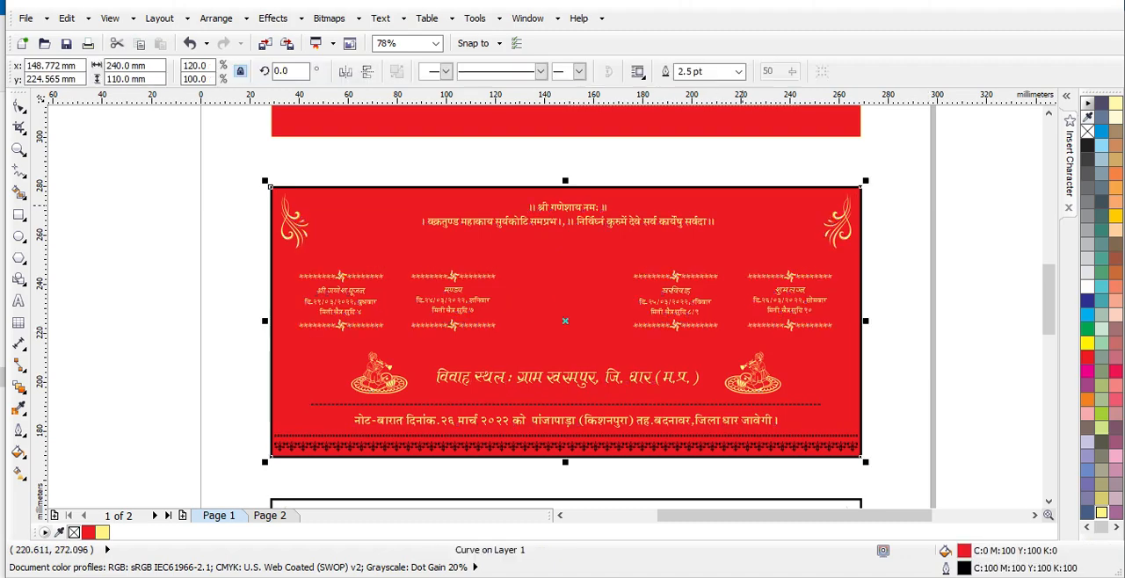
{"action": "right_click", "coordinate": [1102, 513]}
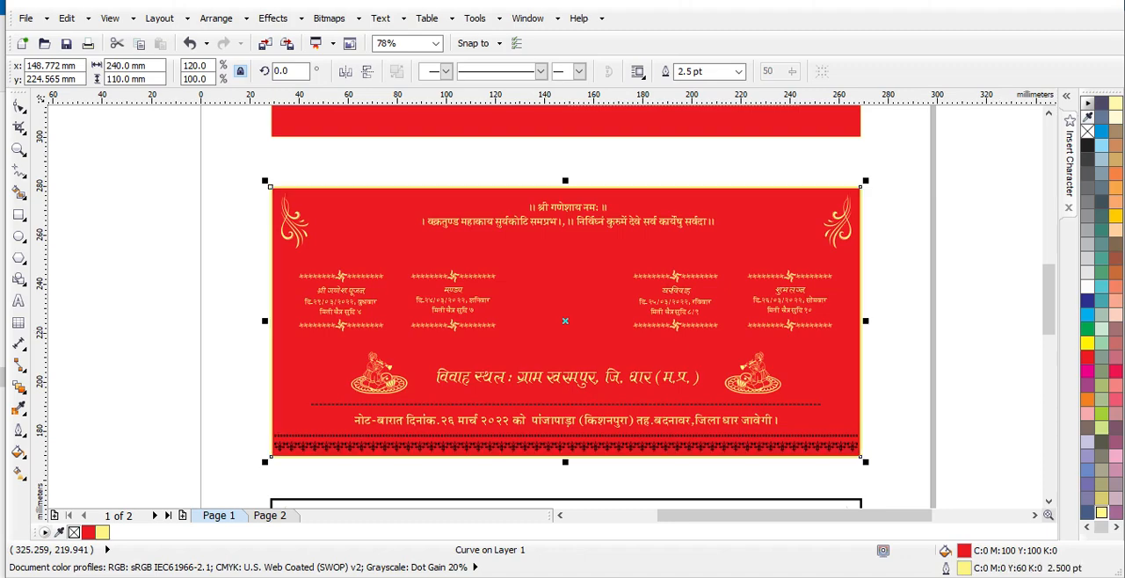
{"action": "left_click", "coordinate": [904, 282]}
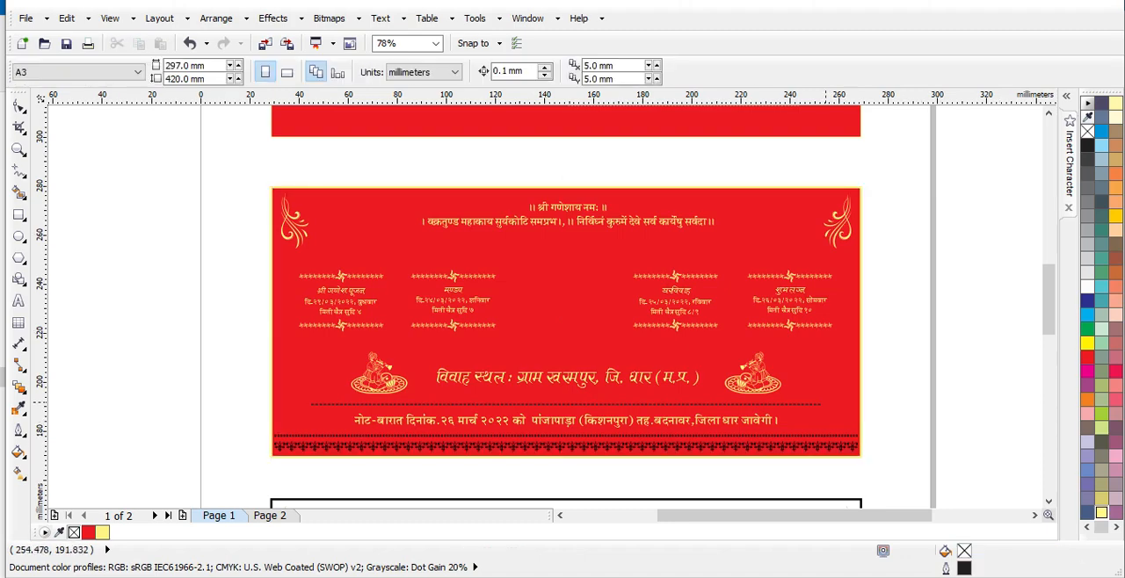
- Recolour the dashed divider line above the second card's note text to pale yellow (C:0 M:0 Y:60 K:0)
{"action": "left_click", "coordinate": [819, 403]}
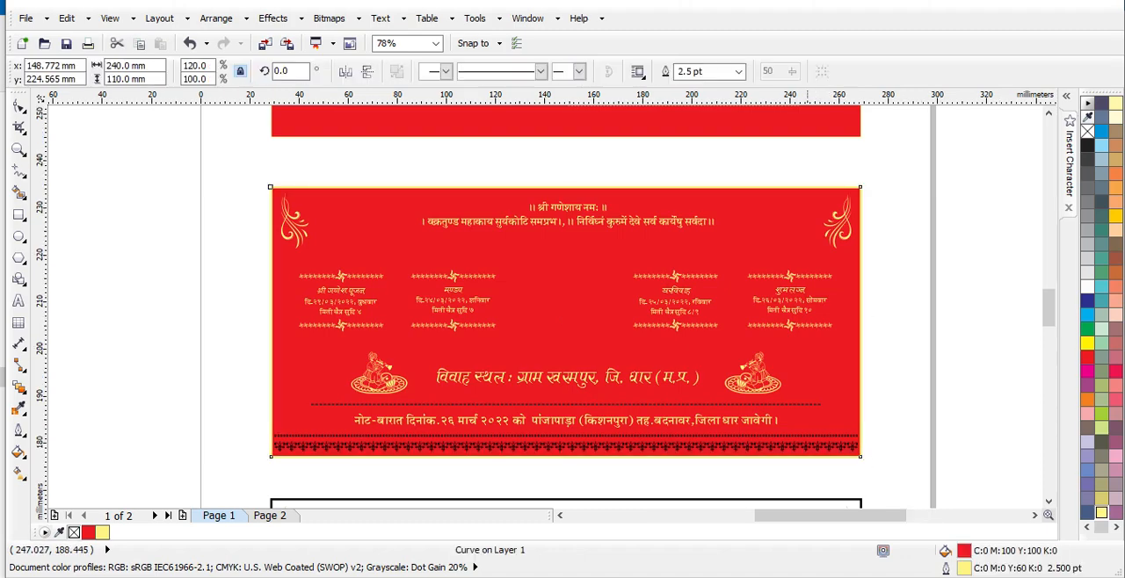
{"action": "scroll", "coordinate": [819, 404], "scroll_direction": "up", "scroll_amount": 2}
{"action": "key", "text": "Escape"}
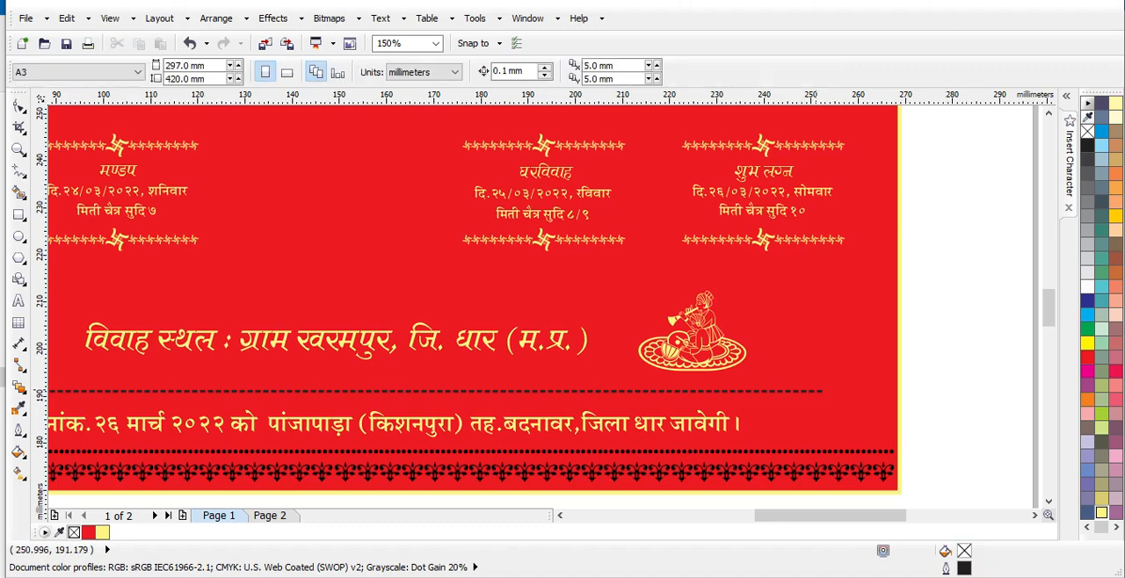
{"action": "left_click", "coordinate": [823, 391]}
{"action": "right_click", "coordinate": [1102, 513]}
{"action": "scroll", "coordinate": [545, 351], "scroll_direction": "down", "scroll_amount": 2}
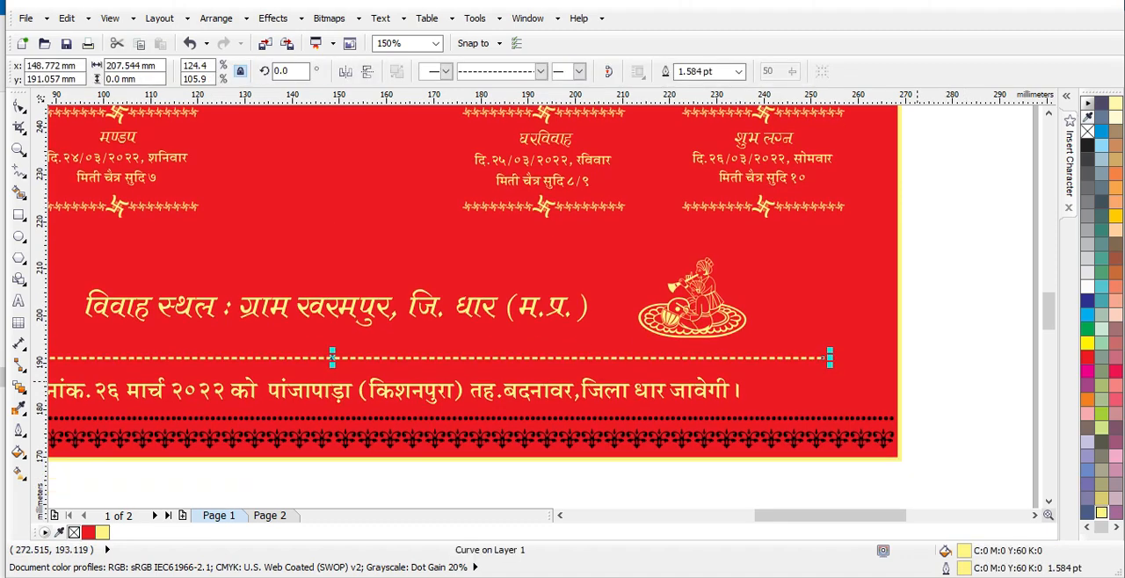
{"action": "key", "text": "Escape"}
- Try a pale yellow outline on the ornamental border group along the second card's lower edge and undo it
{"action": "left_click", "coordinate": [846, 390]}
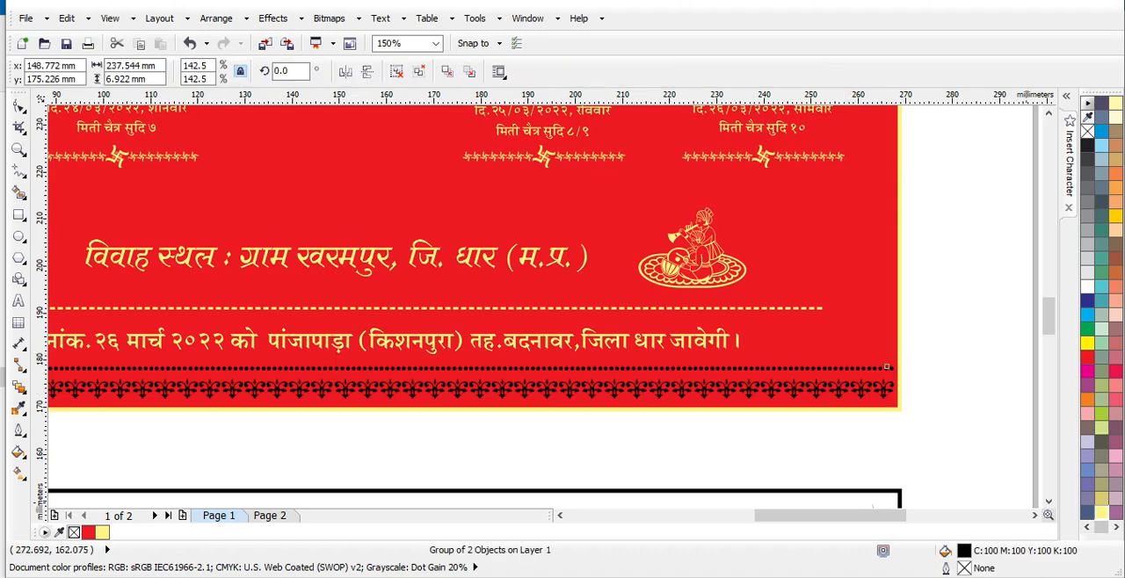
{"action": "right_click", "coordinate": [1102, 512]}
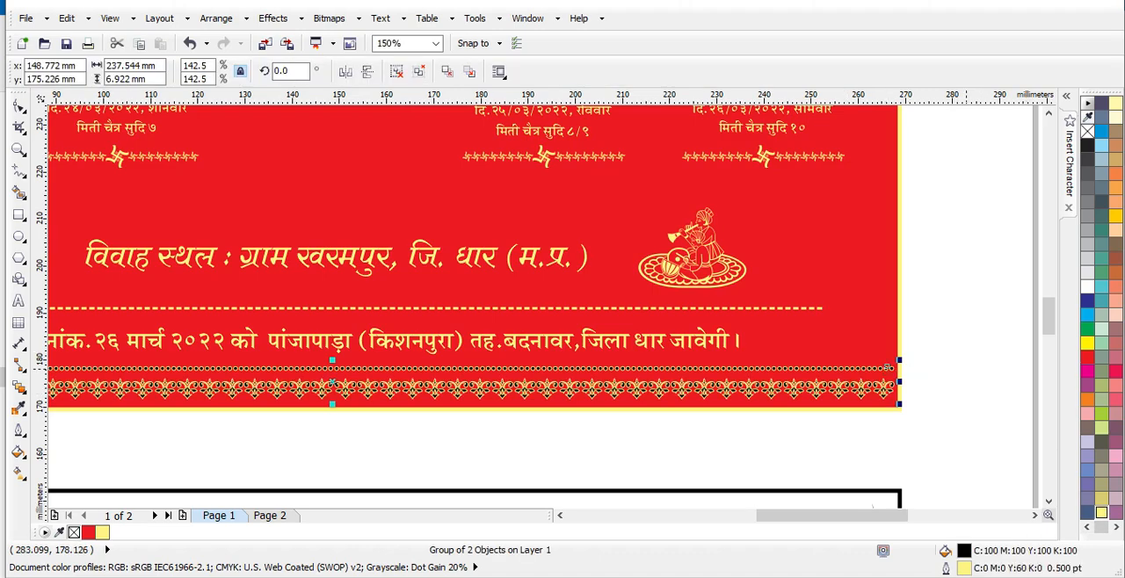
{"action": "key", "text": "ctrl+z"}
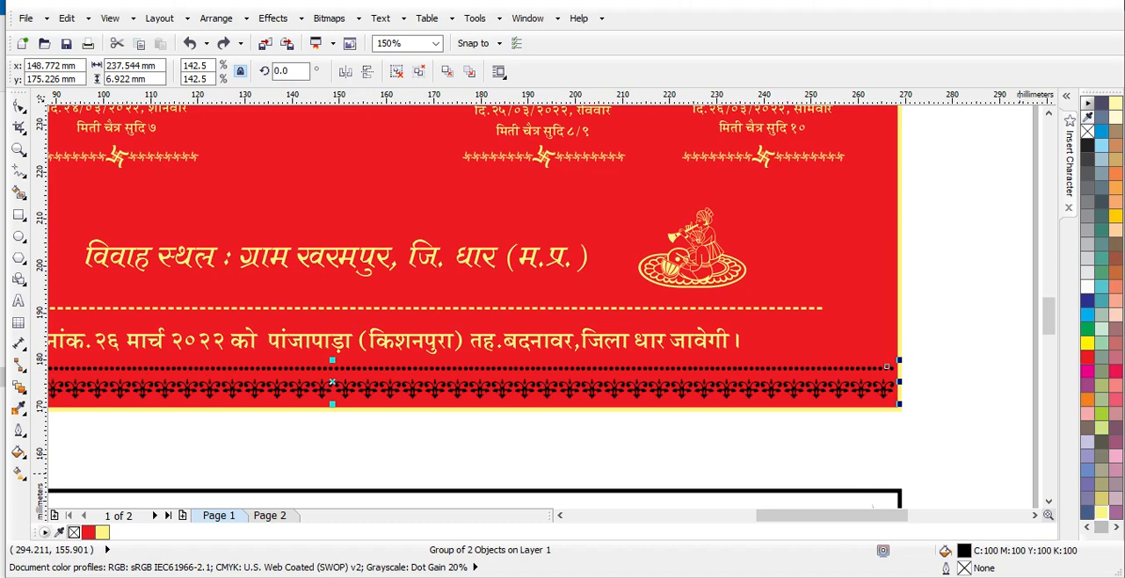
- Fill the ornamental border group along the second card's lower edge with pale yellow (C:0 M:0 Y:60 K:0)
{"action": "right_click", "coordinate": [1102, 512]}
{"action": "left_click", "coordinate": [974, 382]}
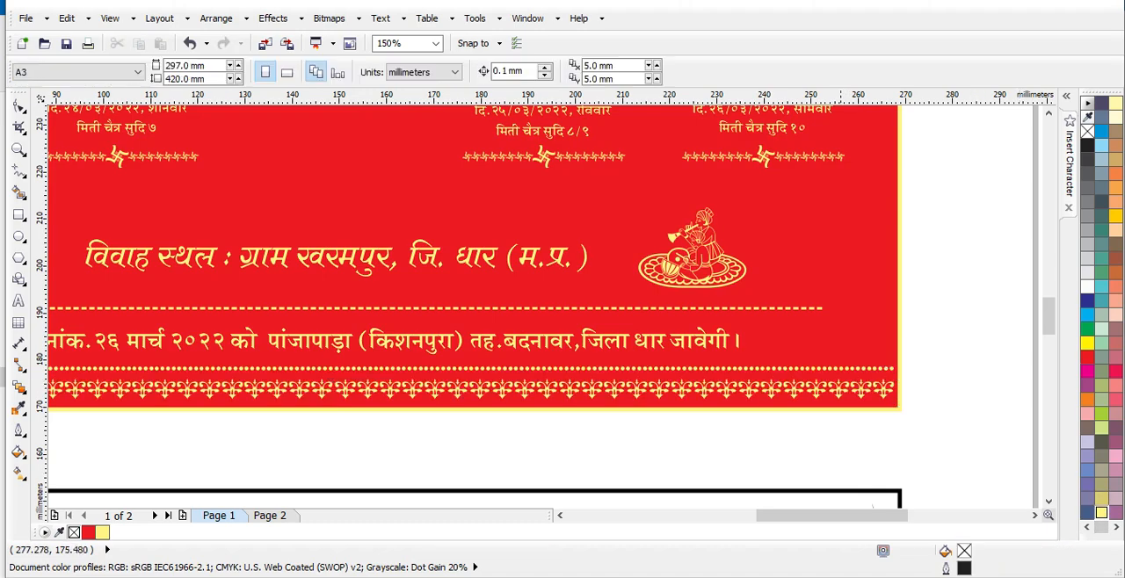
{"action": "scroll", "coordinate": [837, 375], "scroll_direction": "up", "scroll_amount": 1}
{"action": "scroll", "coordinate": [837, 376], "scroll_direction": "down", "scroll_amount": 1}
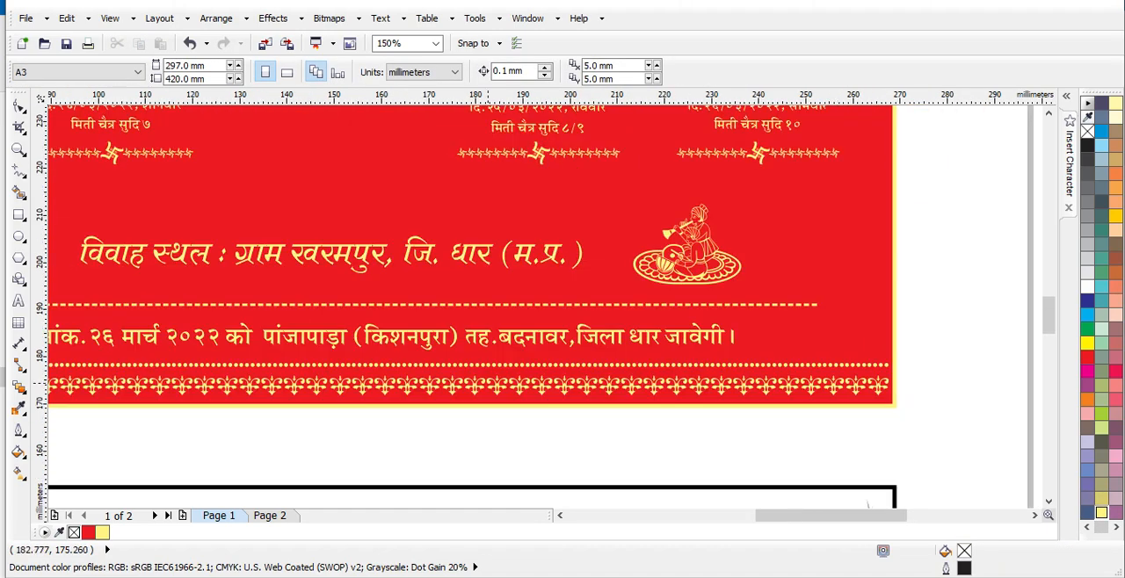
{"action": "left_click", "coordinate": [270, 516]}
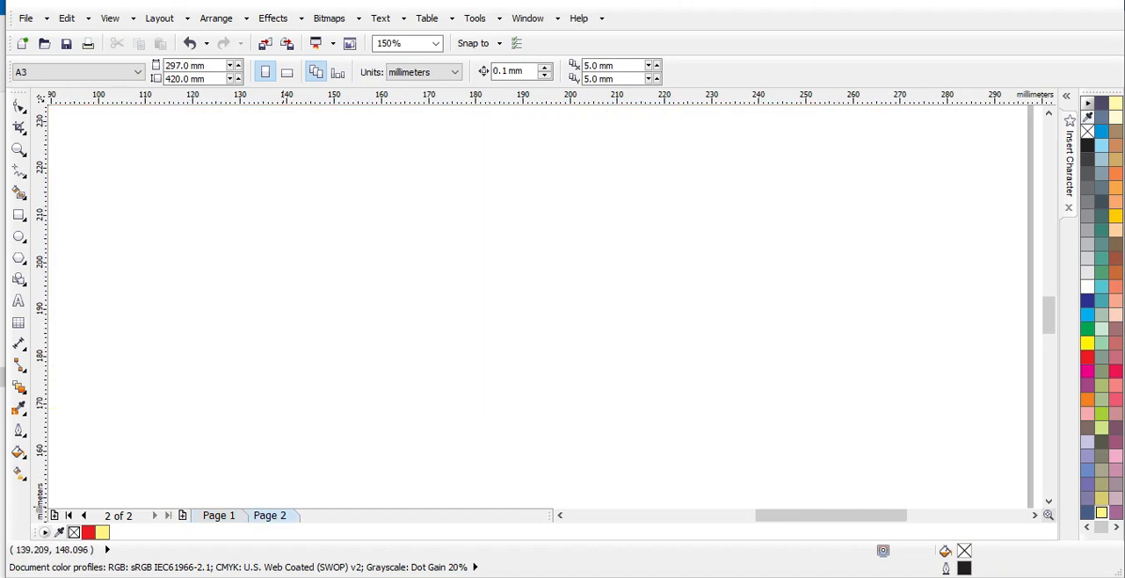
{"action": "left_click", "coordinate": [18, 300]}
{"action": "left_click", "coordinate": [373, 261]}
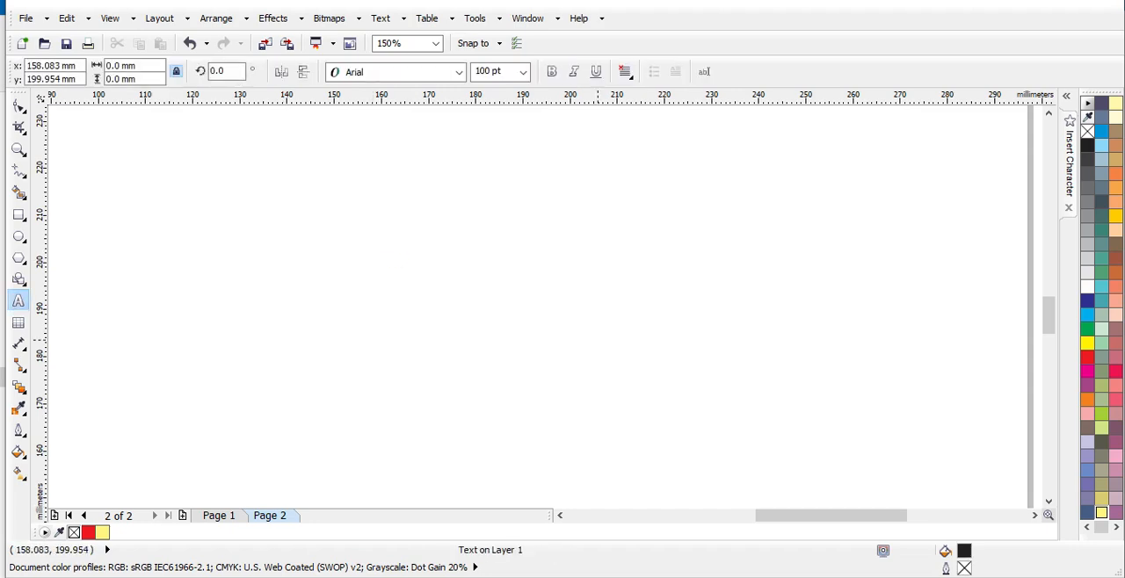
{"action": "type", "text": "2"}
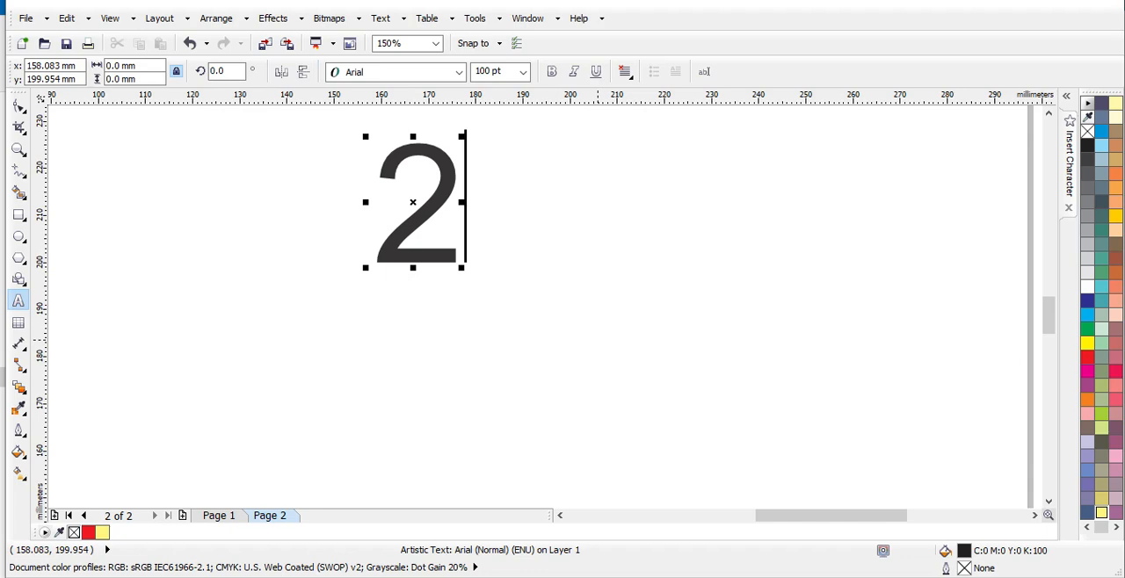
{"action": "key", "text": "BackSpace"}
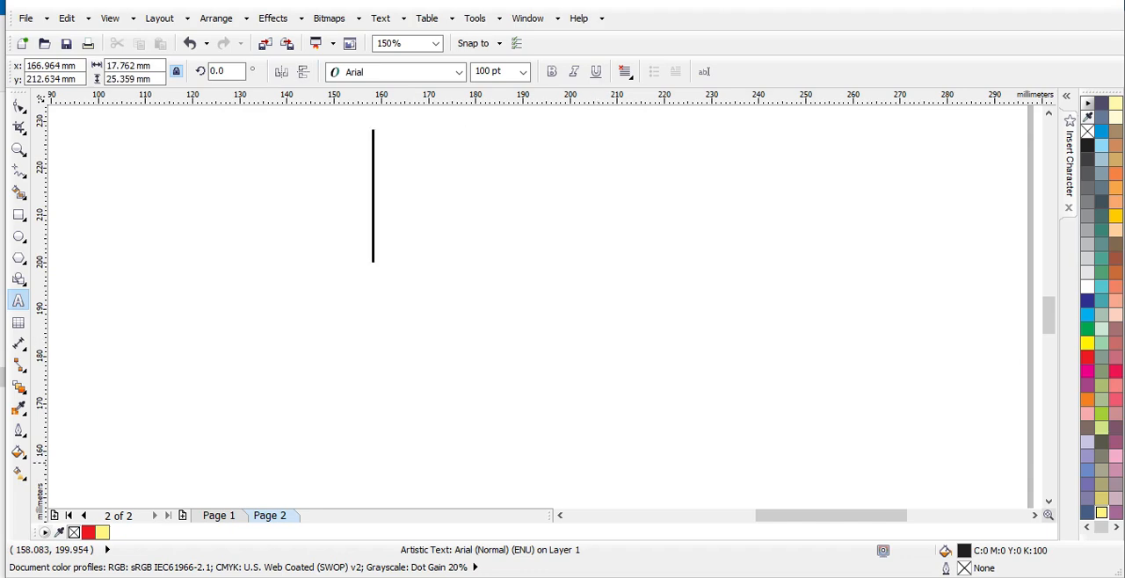
{"action": "left_click", "coordinate": [219, 516]}
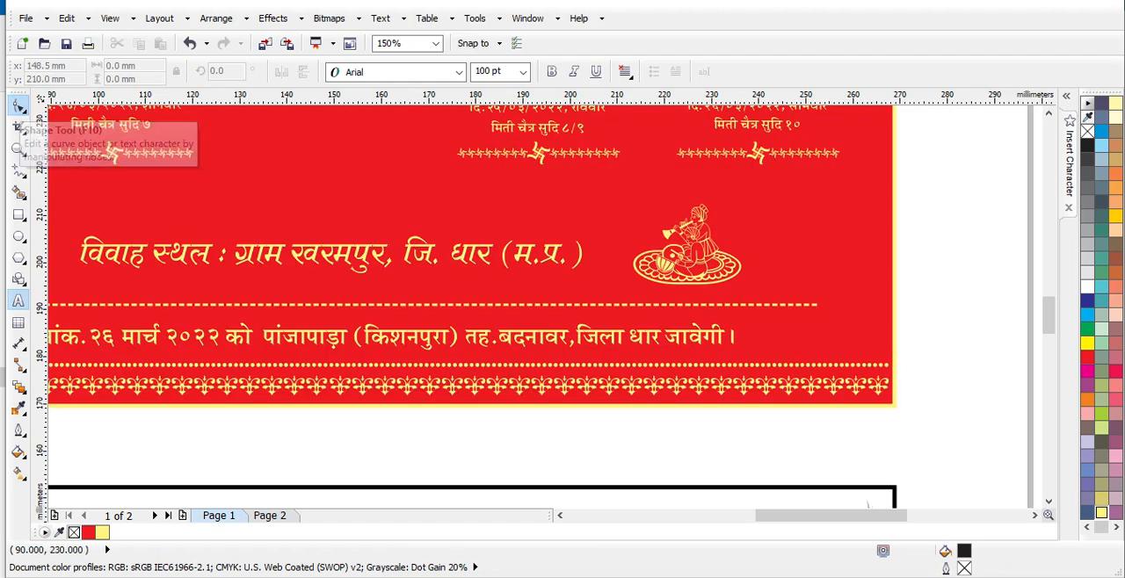
{"action": "left_click", "coordinate": [19, 105]}
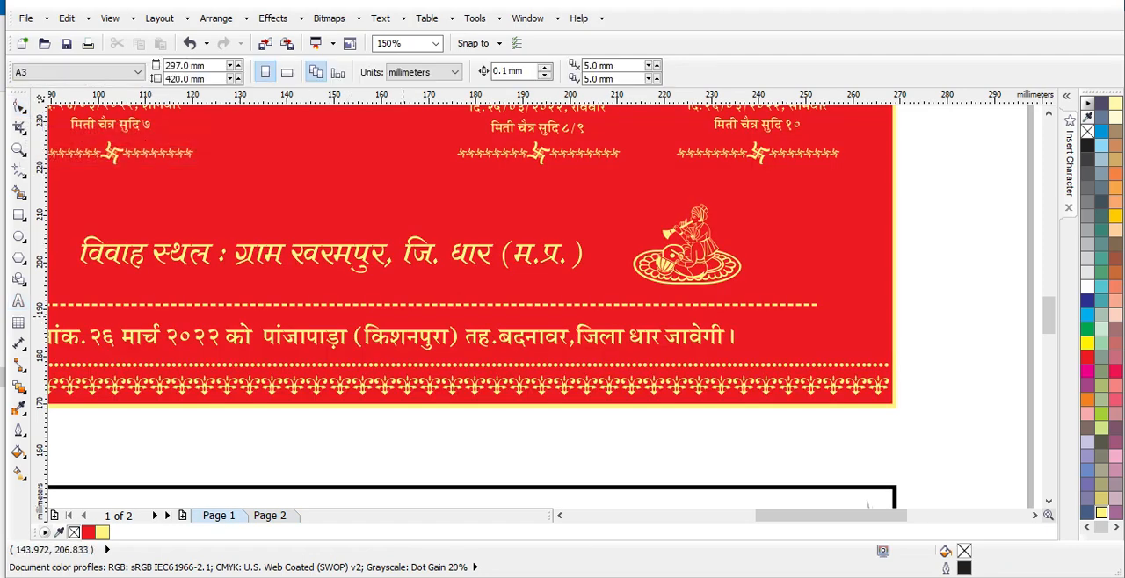
- Fill the third card's background with red (C:0 M:100 Y:100 K:0)
{"action": "scroll", "coordinate": [528, 308], "scroll_direction": "down", "scroll_amount": 5}
{"action": "scroll", "coordinate": [527, 308], "scroll_direction": "down", "scroll_amount": 2}
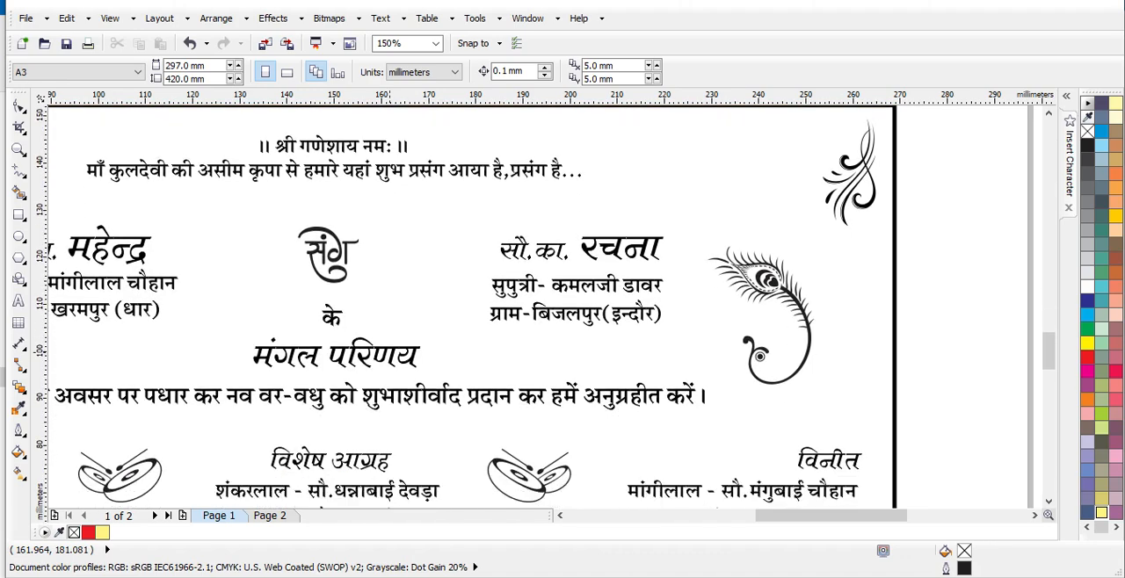
{"action": "scroll", "coordinate": [431, 381], "scroll_direction": "up", "scroll_amount": 1}
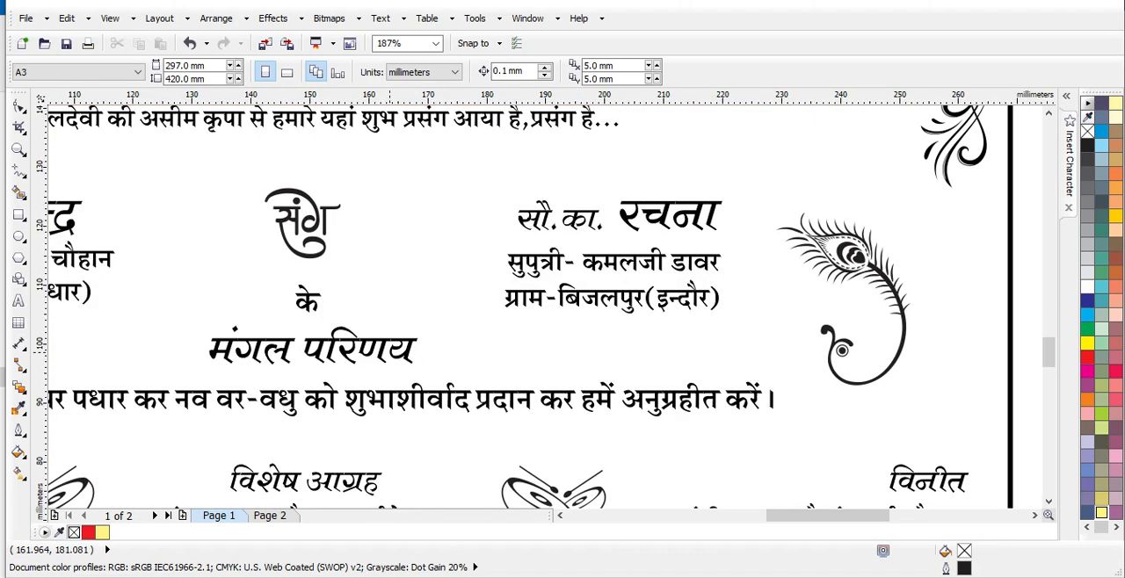
{"action": "scroll", "coordinate": [400, 354], "scroll_direction": "down", "scroll_amount": 1}
{"action": "scroll", "coordinate": [388, 351], "scroll_direction": "down", "scroll_amount": 1}
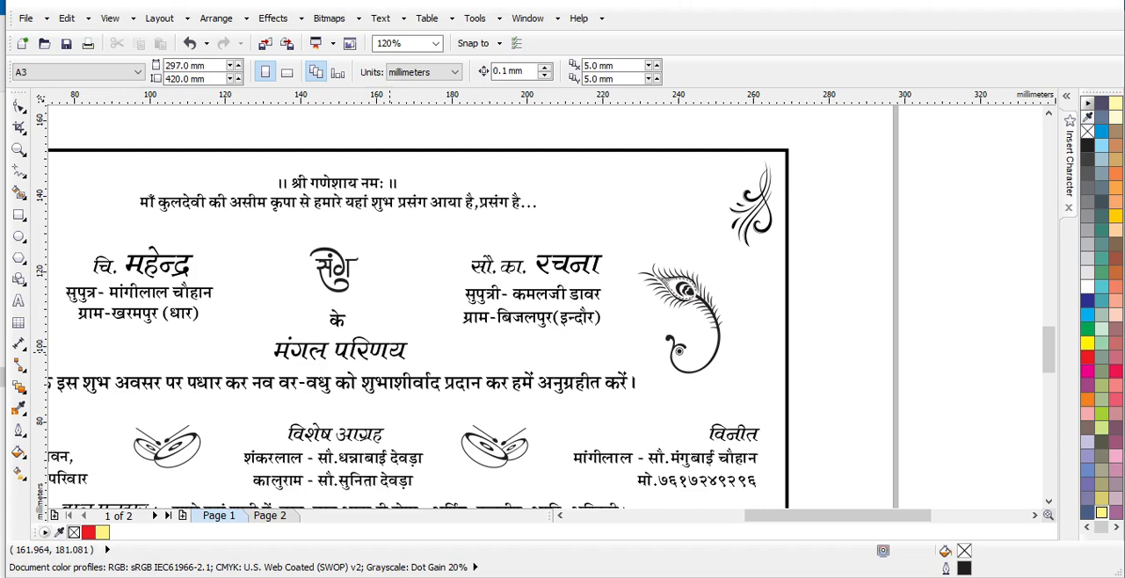
{"action": "scroll", "coordinate": [405, 346], "scroll_direction": "down", "scroll_amount": 1}
{"action": "left_click_drag", "start_coordinate": [771, 516], "coordinate": [704, 516]}
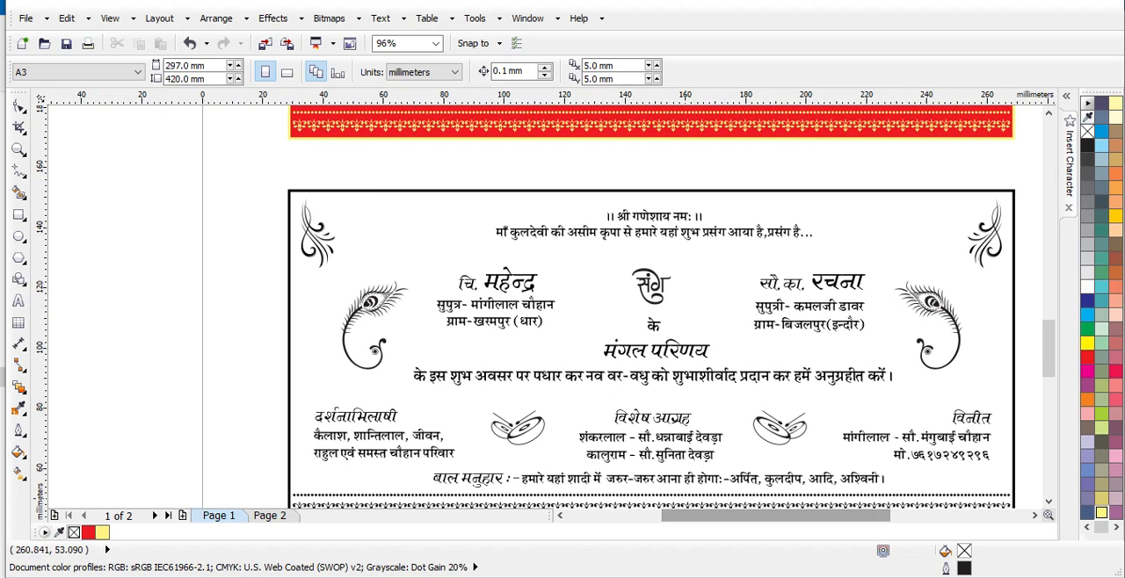
{"action": "left_click", "coordinate": [1014, 326]}
{"action": "left_click", "coordinate": [1088, 357]}
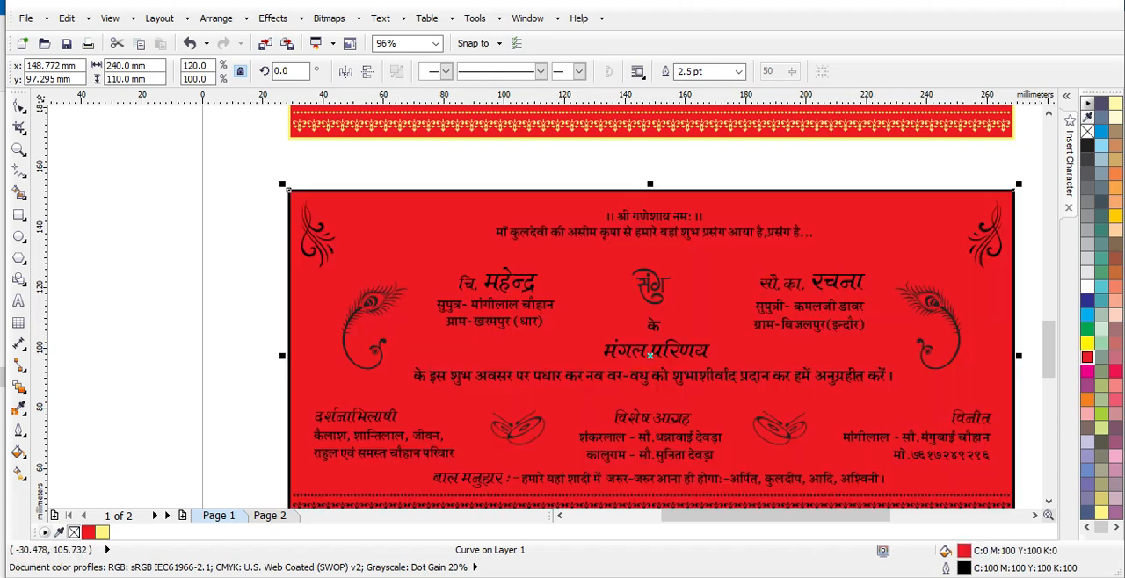
- Fill the third card's text and ornaments above the bottom border with pale yellow (C:0 M:0 Y:60 K:0) and recolour the card's outline to match
{"action": "scroll", "coordinate": [842, 302], "scroll_direction": "down", "scroll_amount": 1}
{"action": "scroll", "coordinate": [841, 303], "scroll_direction": "down", "scroll_amount": 1}
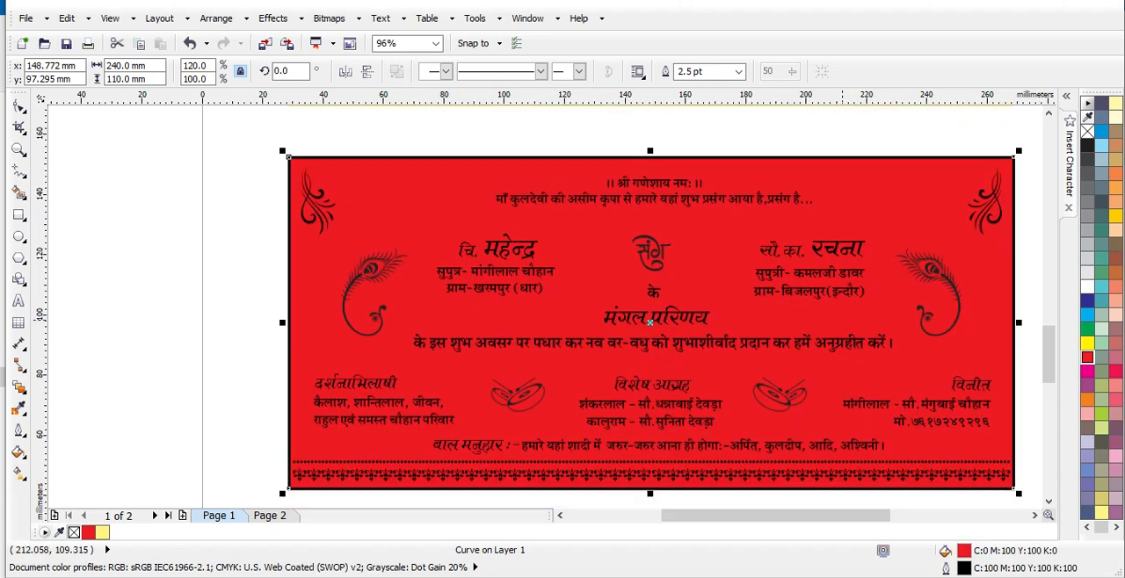
{"action": "left_click", "coordinate": [183, 225]}
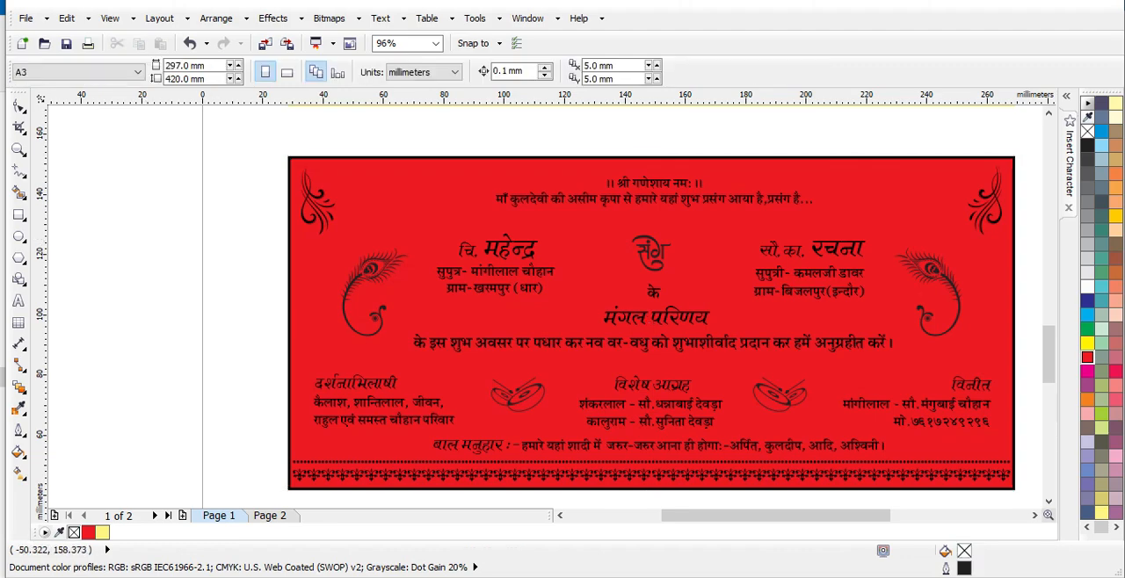
{"action": "left_click_drag", "start_coordinate": [234, 141], "coordinate": [1004, 467]}
{"action": "left_click_drag", "start_coordinate": [1049, 364], "coordinate": [1049, 354]}
{"action": "left_click", "coordinate": [1102, 513]}
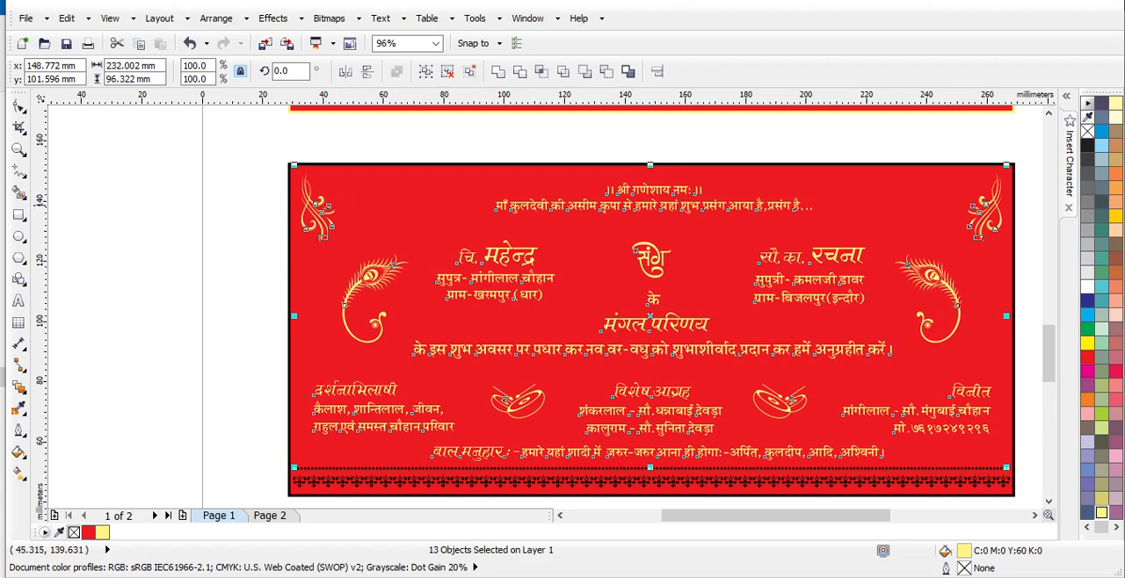
{"action": "left_click", "coordinate": [378, 184]}
{"action": "right_click", "coordinate": [1101, 512]}
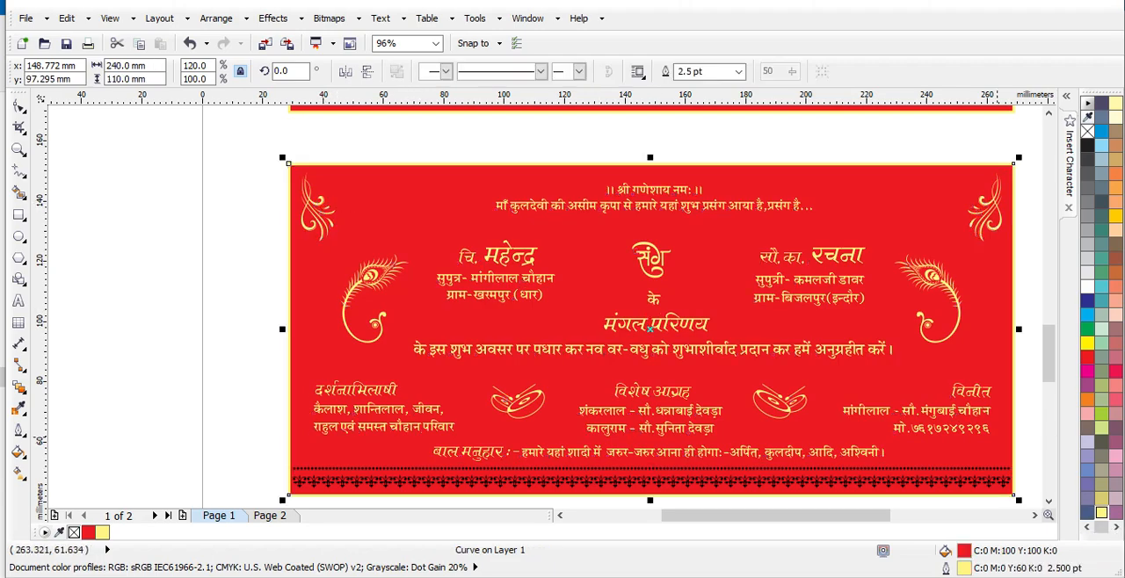
{"action": "left_click", "coordinate": [270, 516]}
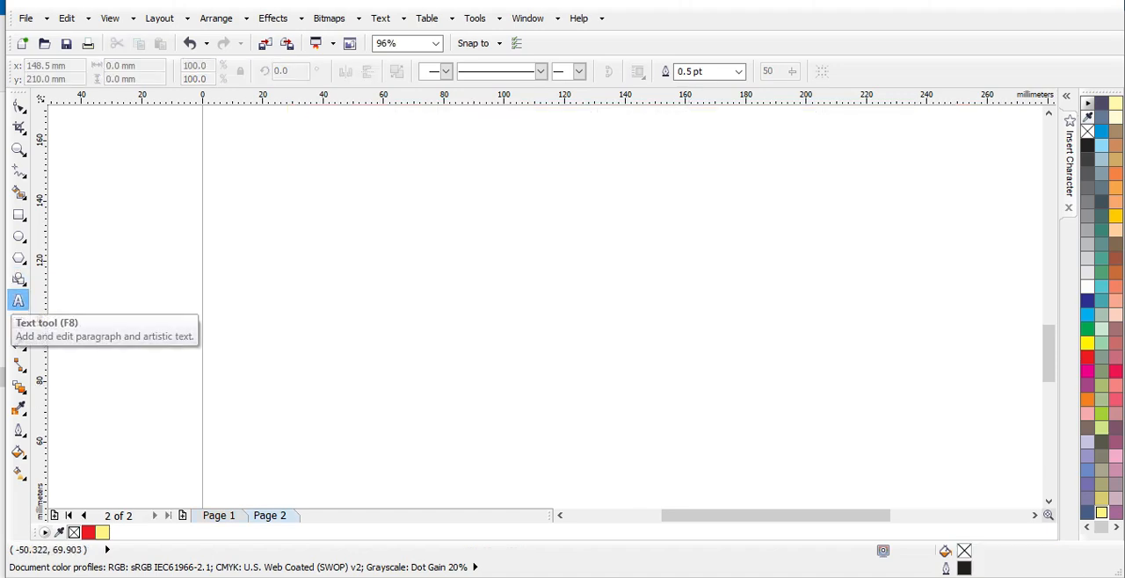
{"action": "left_click", "coordinate": [18, 301]}
{"action": "left_click", "coordinate": [535, 259]}
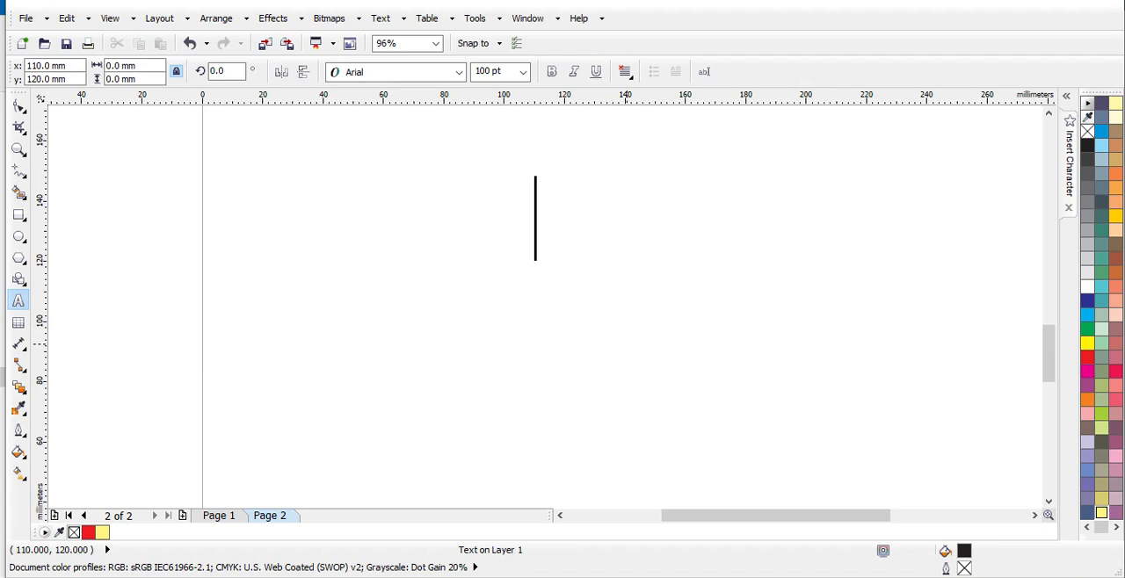
{"action": "type", "text": "1"}
{"action": "key", "text": "BackSpace"}
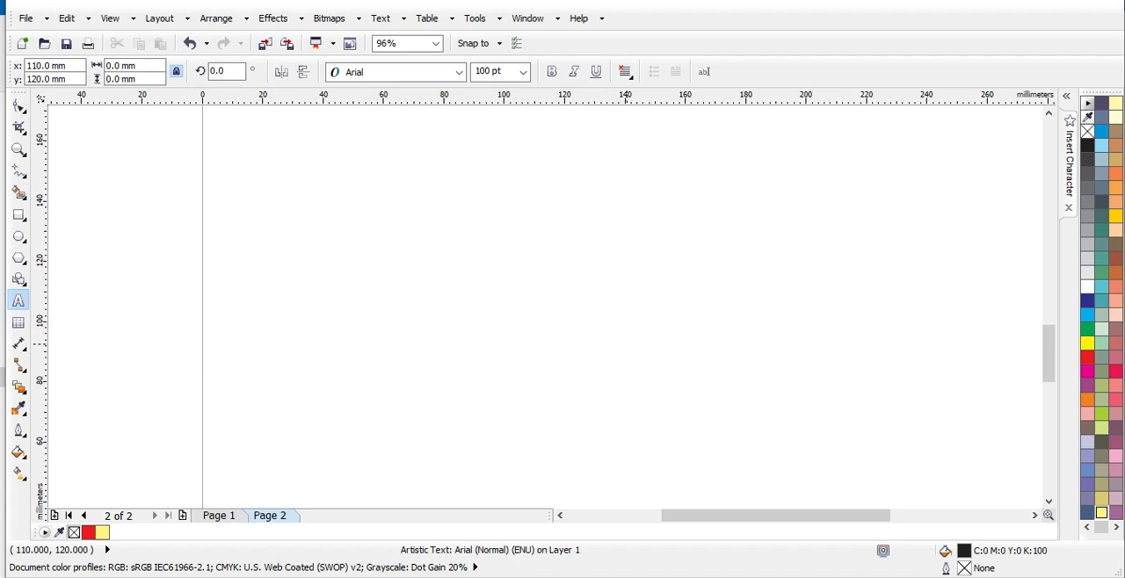
{"action": "left_click", "coordinate": [213, 516]}
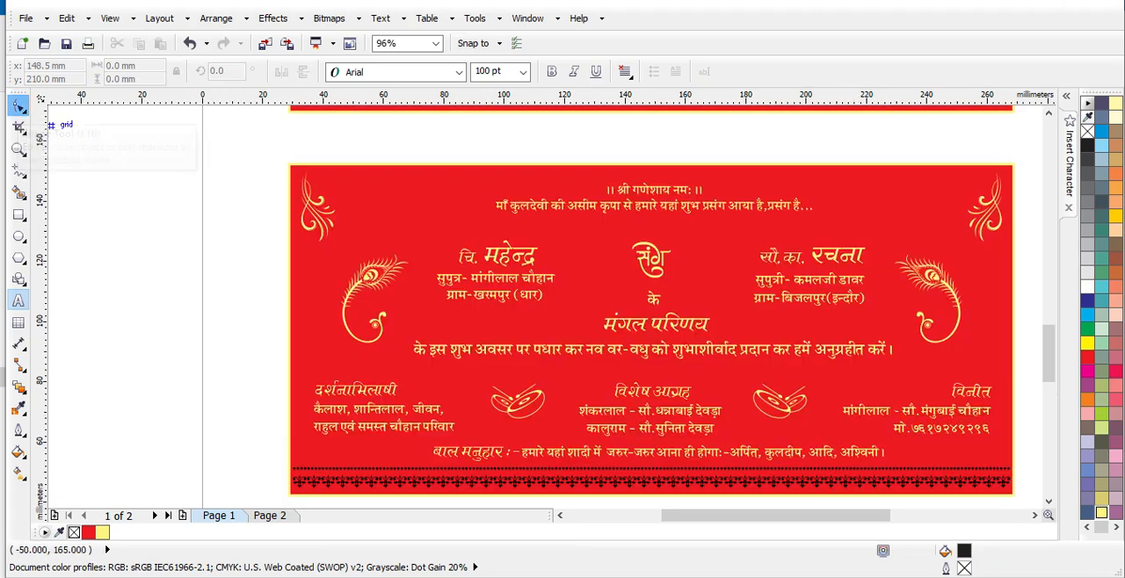
{"action": "left_click", "coordinate": [18, 107]}
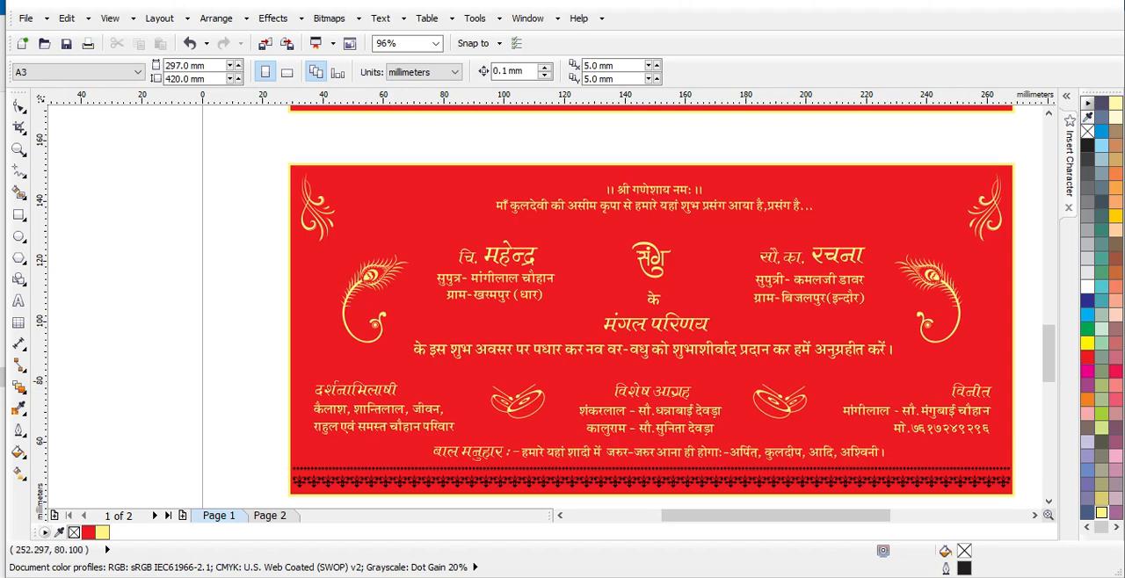
- Fill the ornamental border group along the third card's lower edge with pale yellow (C:0 M:0 Y:60 K:0)
{"action": "scroll", "coordinate": [967, 378], "scroll_direction": "down", "scroll_amount": 3}
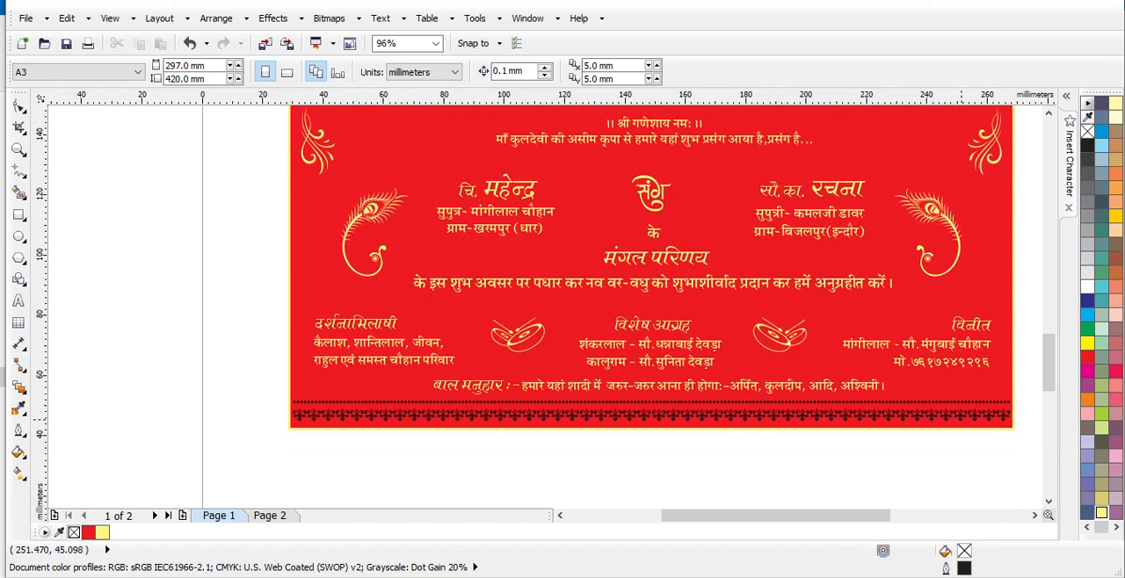
{"action": "left_click", "coordinate": [958, 411]}
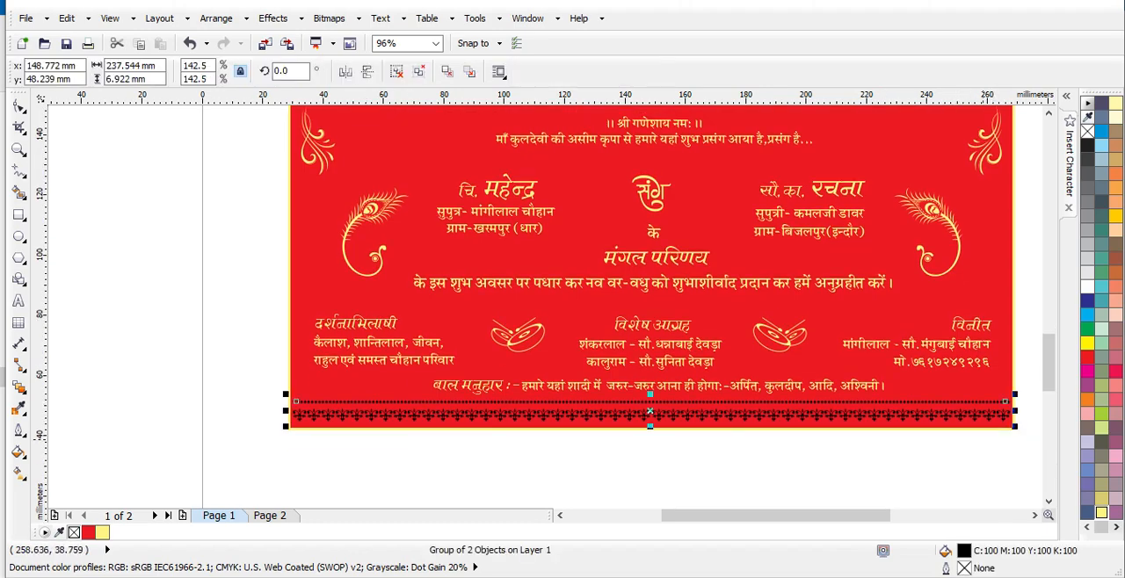
{"action": "left_click", "coordinate": [1101, 513]}
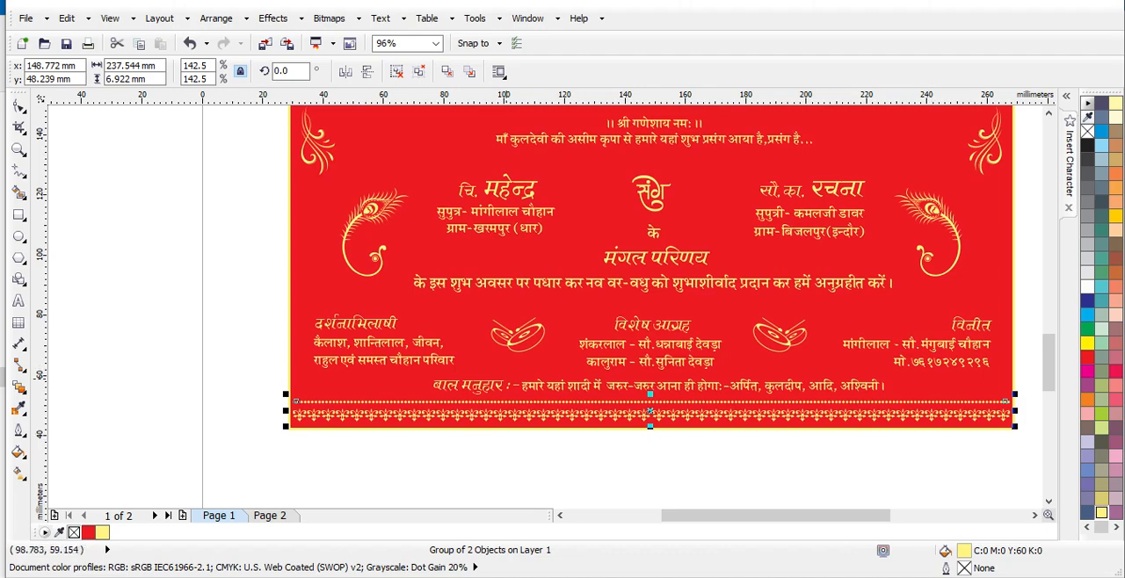
{"action": "scroll", "coordinate": [650, 308], "scroll_direction": "up", "scroll_amount": 5}
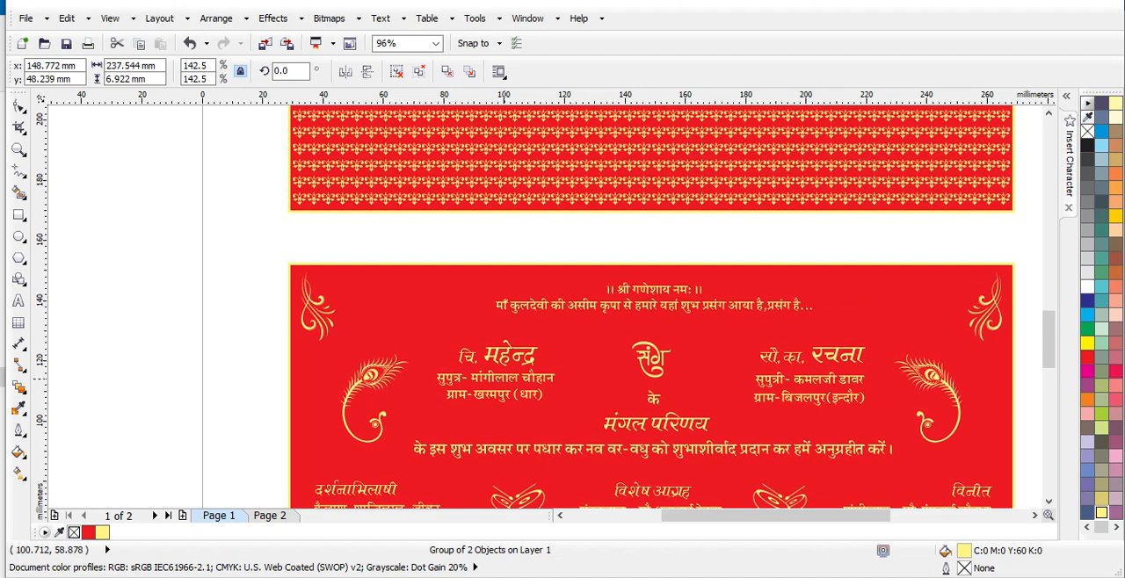
{"action": "scroll", "coordinate": [651, 308], "scroll_direction": "up", "scroll_amount": 10}
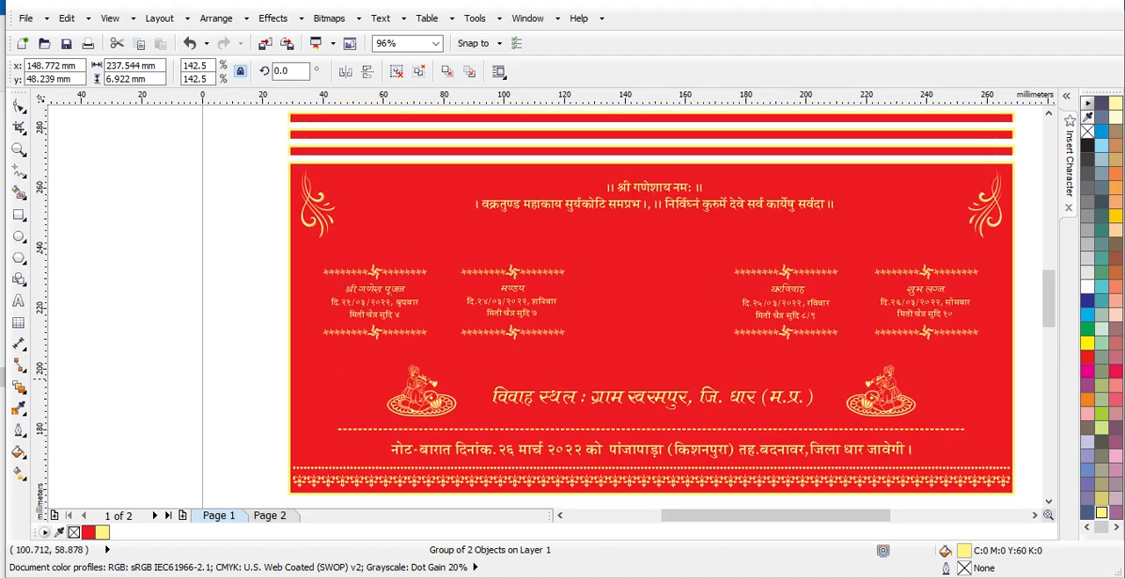
{"action": "scroll", "coordinate": [651, 308], "scroll_direction": "up", "scroll_amount": 4}
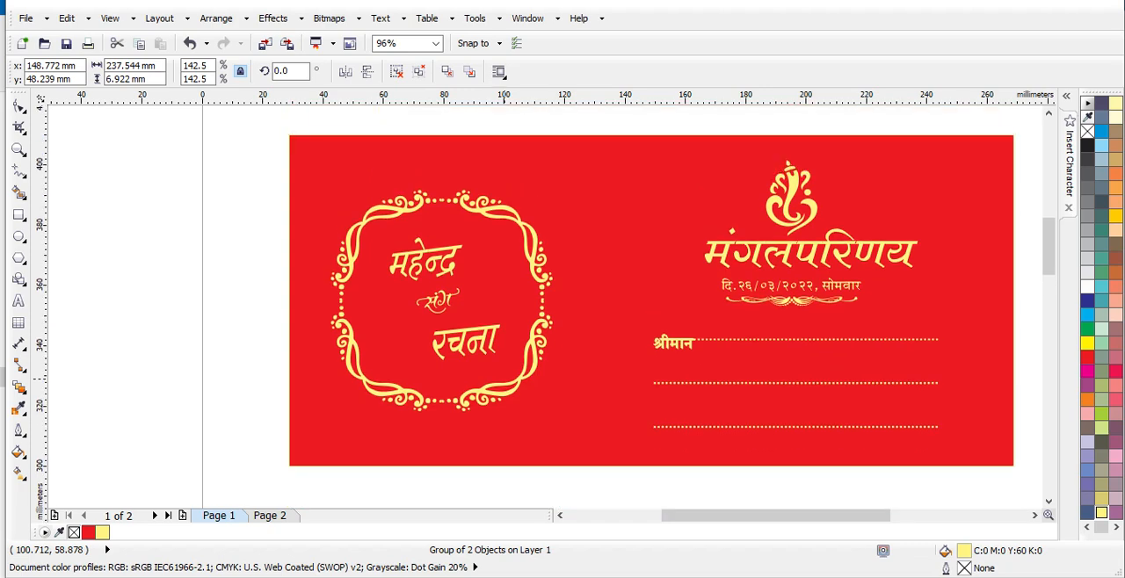
{"action": "key", "text": "F4"}
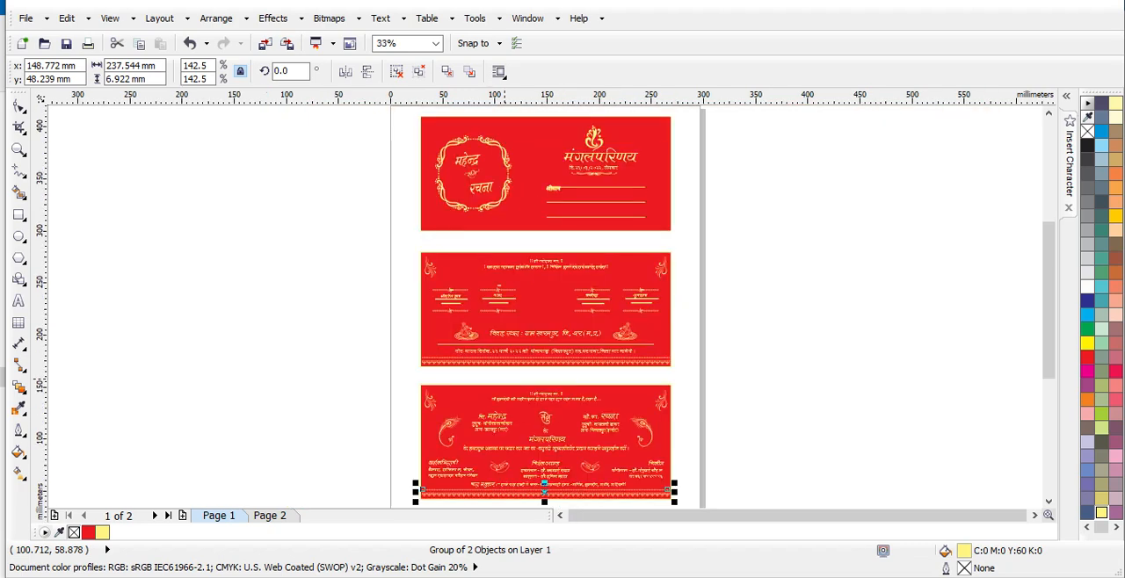
{"action": "left_click", "coordinate": [740, 285]}
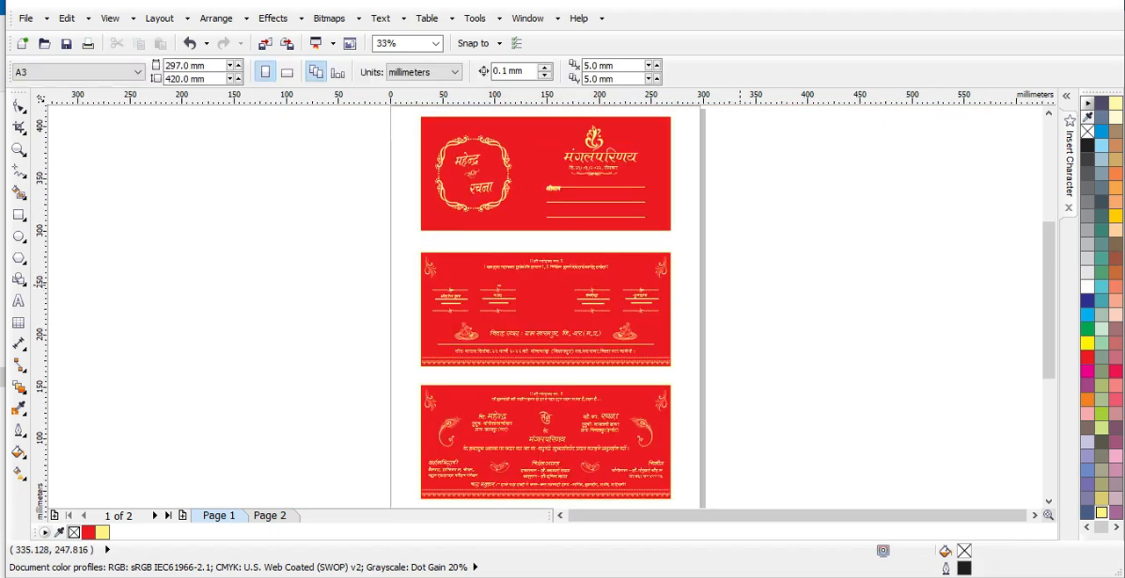